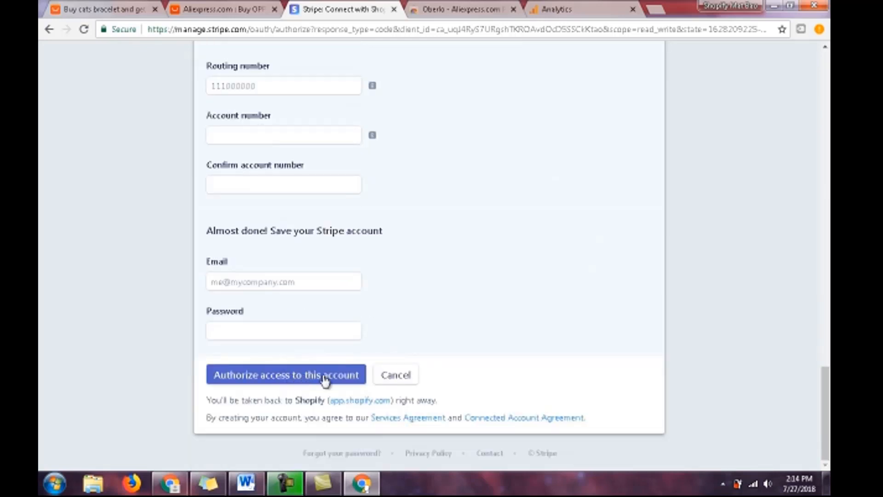
- Try to authorize Shopify's access to the Stripe account, and fill in the missing city in the business address
{"action": "left_click", "coordinate": [326, 381]}
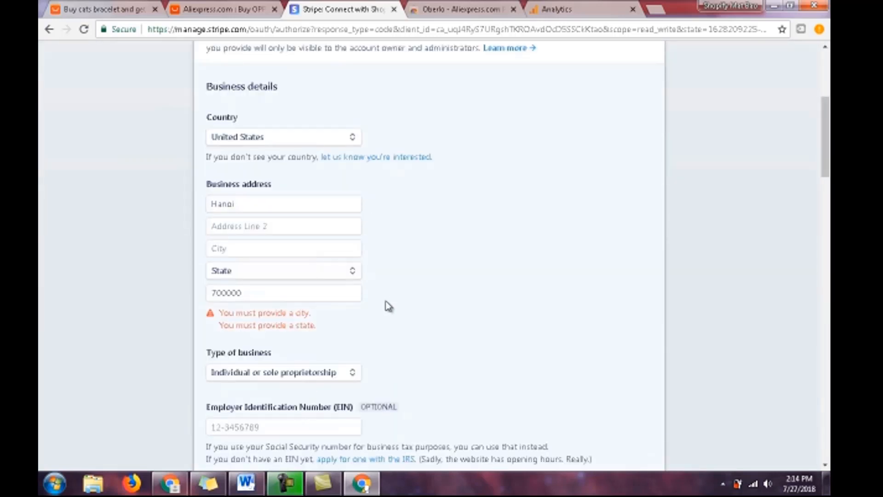
{"action": "left_click", "coordinate": [292, 250]}
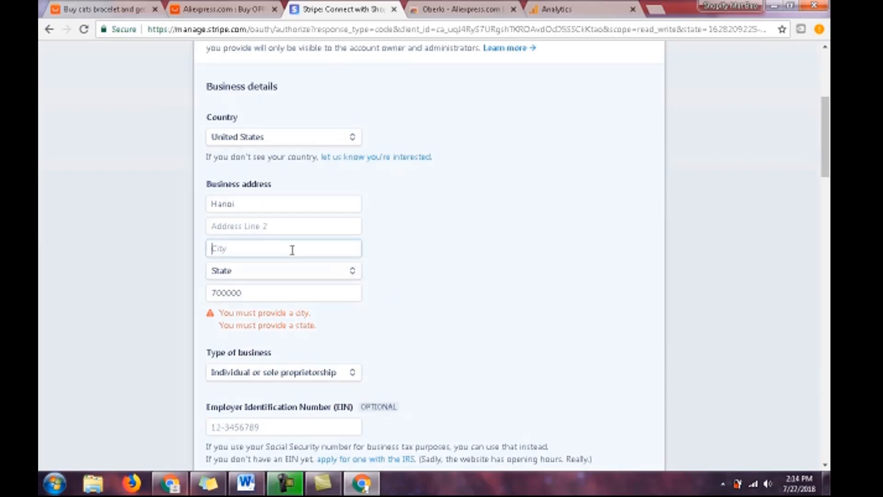
{"action": "type", "text": "hanoi"}
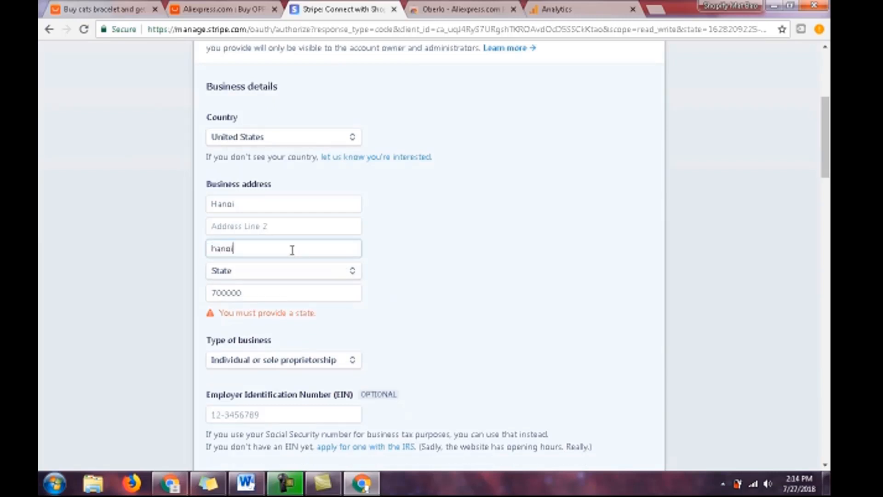
{"action": "left_click", "coordinate": [458, 337]}
- Enter "We sell bracelets for cat lovers" as the business description in the Stripe activation form
{"action": "scroll", "coordinate": [458, 337], "scroll_direction": "down", "scroll_amount": 5}
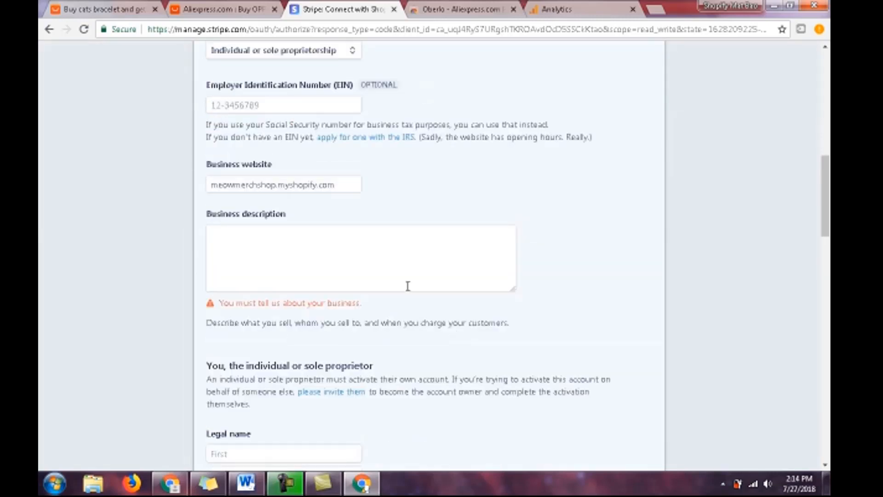
{"action": "left_click", "coordinate": [390, 239]}
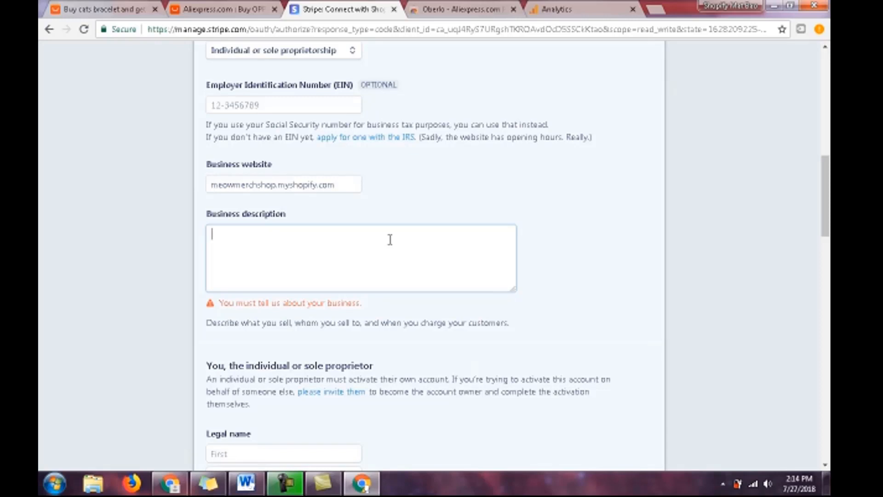
{"action": "type", "text": "We sell cat bra"}
{"action": "key", "text": "BackSpace"}
{"action": "key", "text": "BackSpace"}
{"action": "key", "text": "BackSpace"}
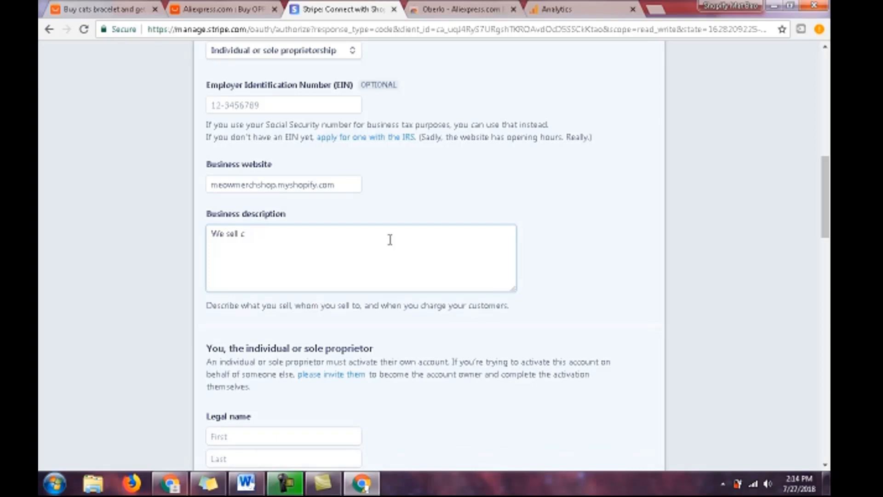
{"action": "type", "text": "bracelets for cat lovers."}
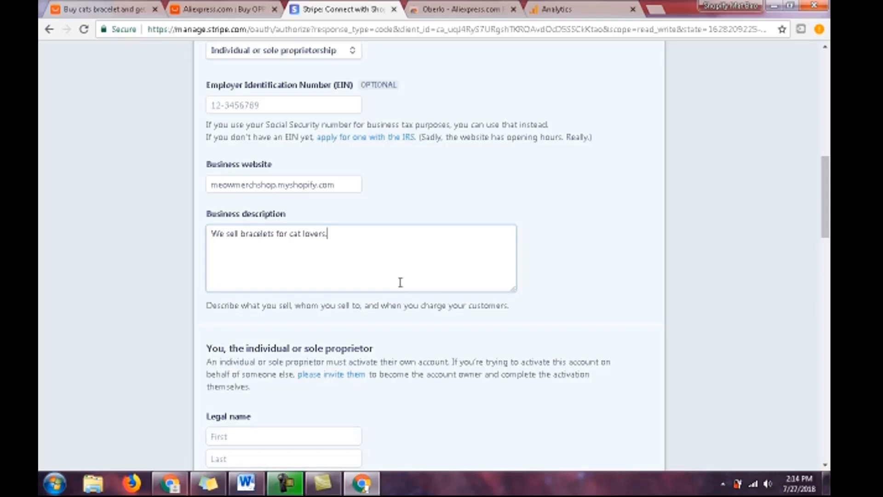
- Fill in the sole proprietor's legal first and last name
{"action": "scroll", "coordinate": [396, 289], "scroll_direction": "down", "scroll_amount": 5}
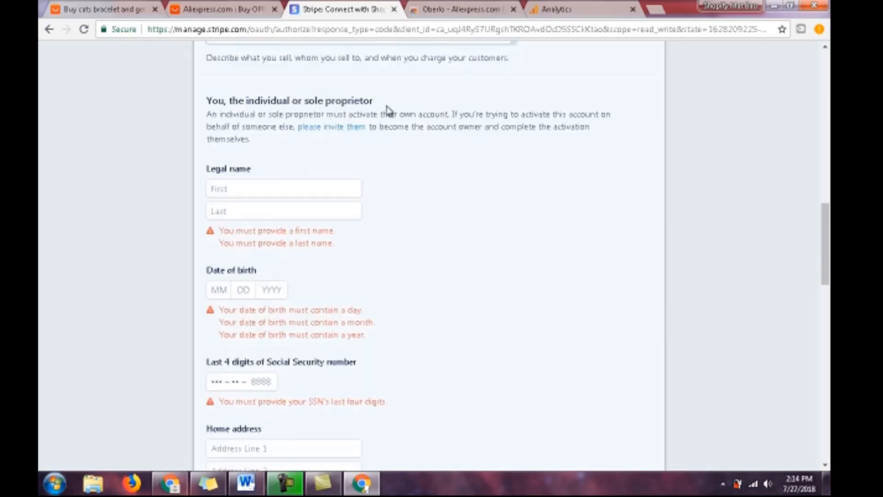
{"action": "left_click", "coordinate": [283, 193]}
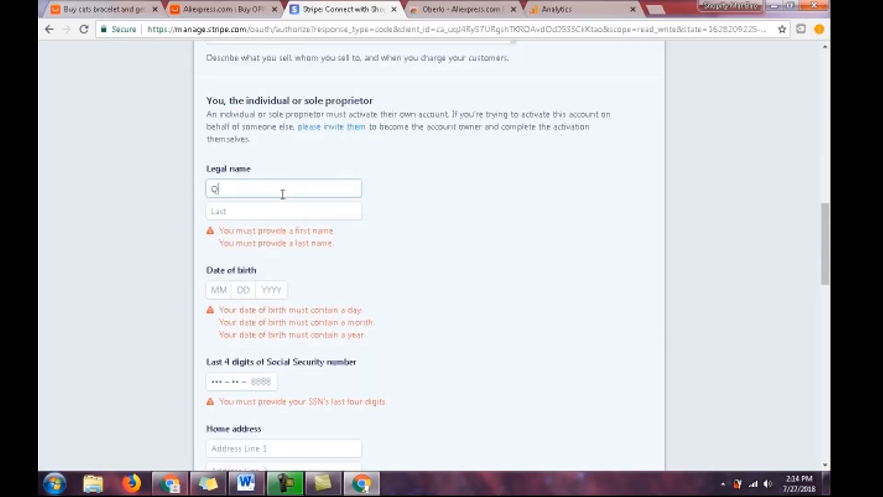
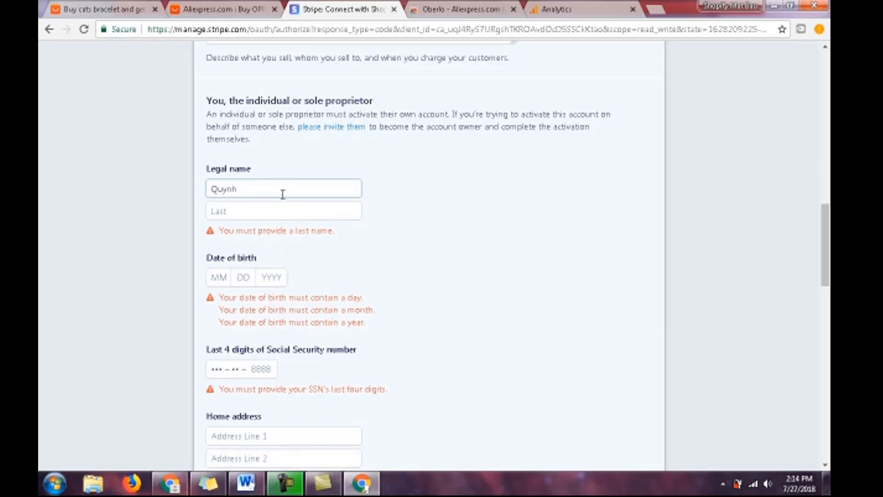
{"action": "key", "text": "Tab"}
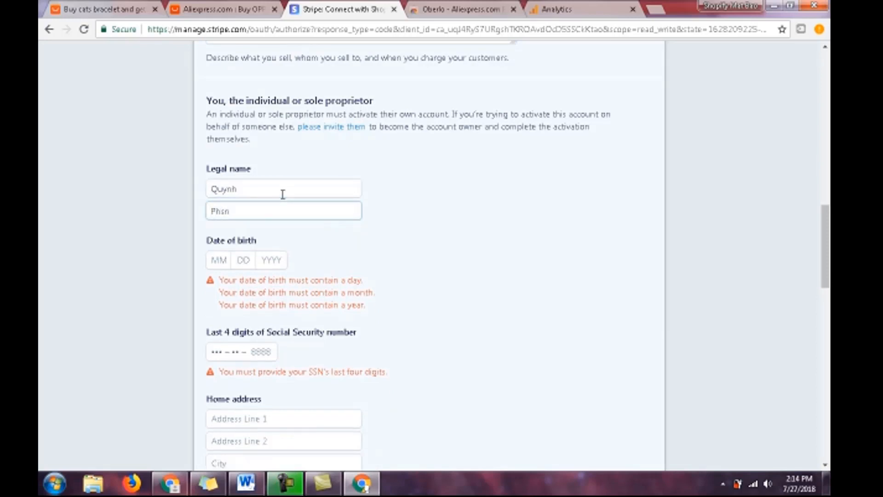
{"action": "type", "text": "an"}
- Fill in the sole proprietor's date of birth with month, day and year
{"action": "left_click", "coordinate": [213, 262]}
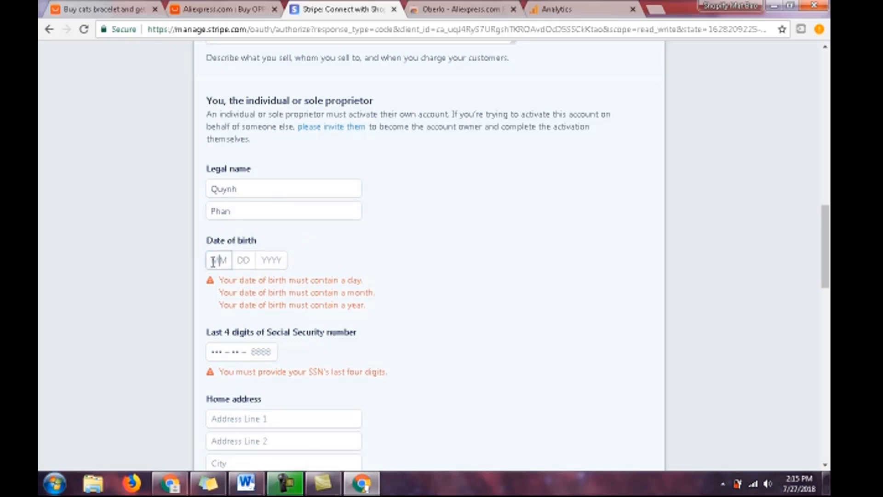
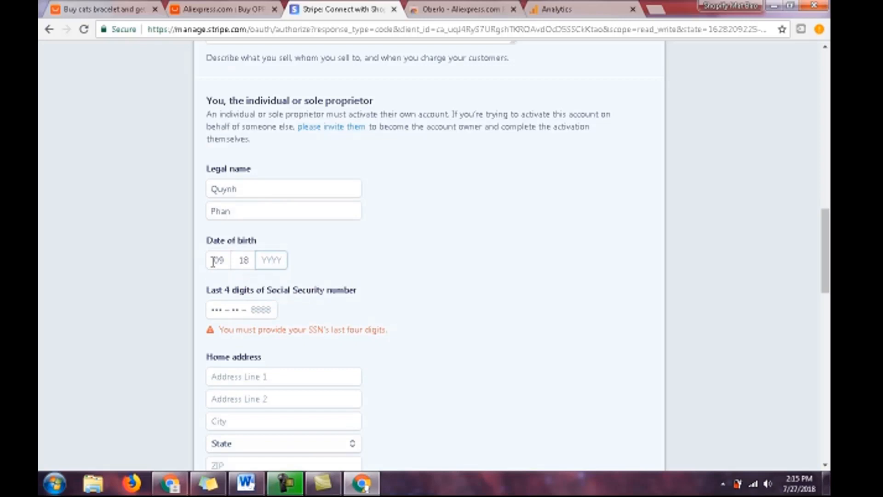
- Examine the Stripe form's remaining required fields, including home address, credit card statement details, bank details and account login
{"action": "scroll", "coordinate": [359, 307], "scroll_direction": "down", "scroll_amount": 1}
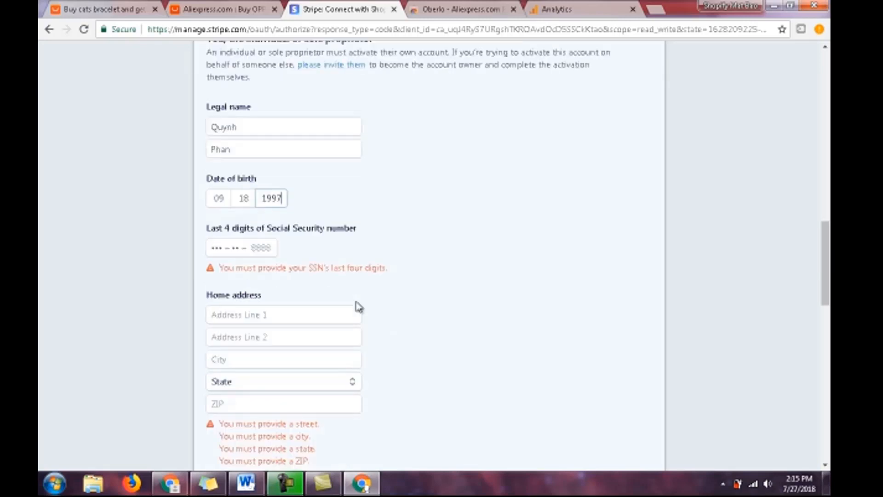
{"action": "scroll", "coordinate": [426, 286], "scroll_direction": "down", "scroll_amount": 1}
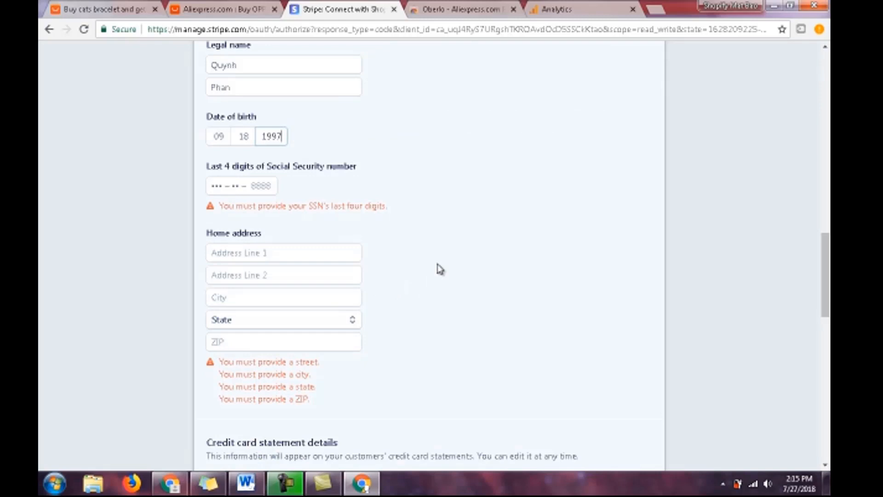
{"action": "scroll", "coordinate": [440, 269], "scroll_direction": "down", "scroll_amount": 2}
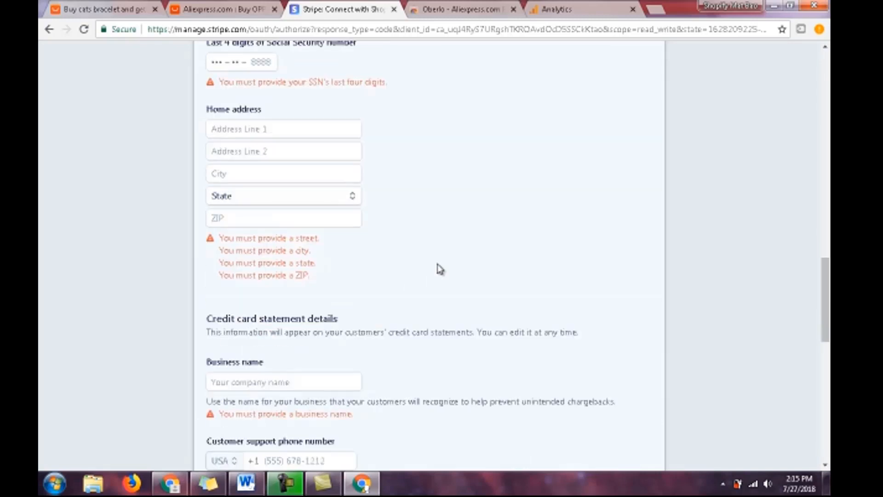
{"action": "scroll", "coordinate": [440, 269], "scroll_direction": "down", "scroll_amount": 10}
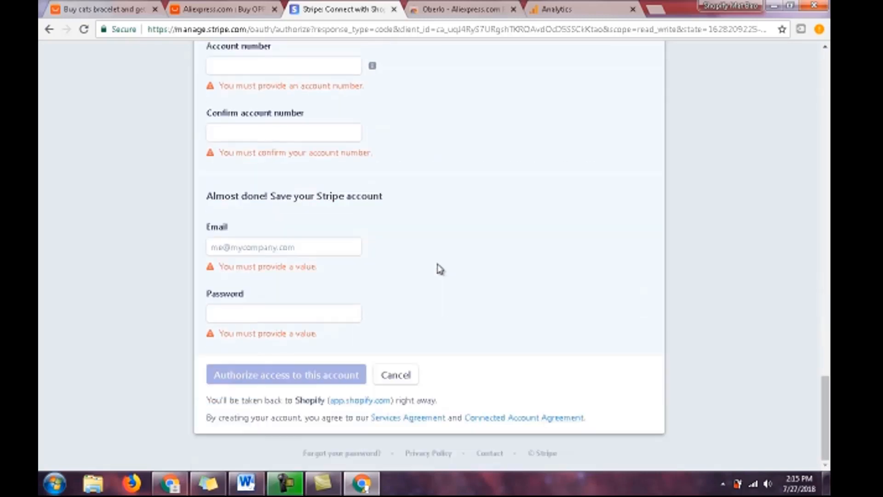
{"action": "scroll", "coordinate": [440, 270], "scroll_direction": "up", "scroll_amount": 3}
{"action": "scroll", "coordinate": [439, 271], "scroll_direction": "down", "scroll_amount": 3}
{"action": "scroll", "coordinate": [439, 300], "scroll_direction": "up", "scroll_amount": 15}
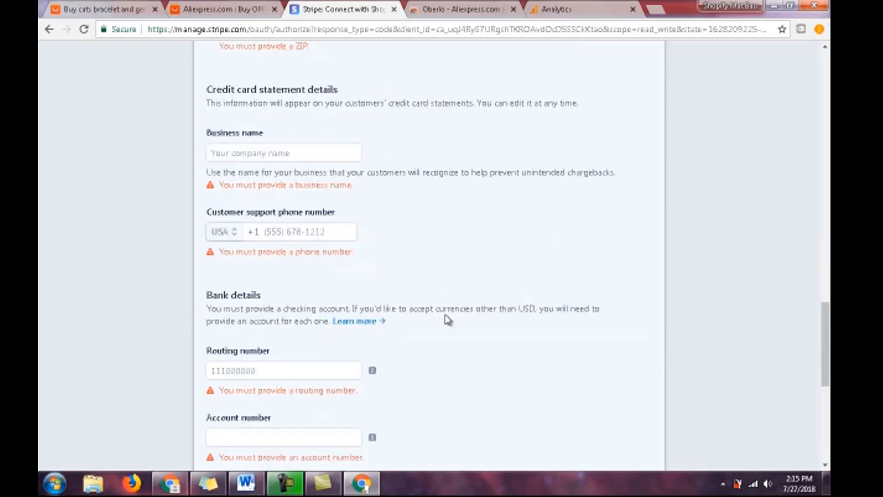
{"action": "scroll", "coordinate": [463, 338], "scroll_direction": "up", "scroll_amount": 12}
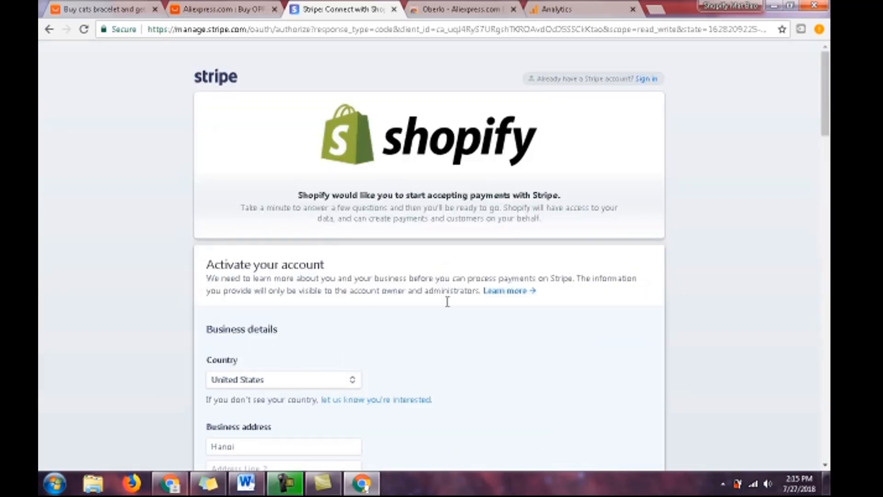
- Return to the Shopify payment providers page and review its PayPal, credit card, alternative, manual payment and payment authorization sections
{"action": "left_click", "coordinate": [49, 29]}
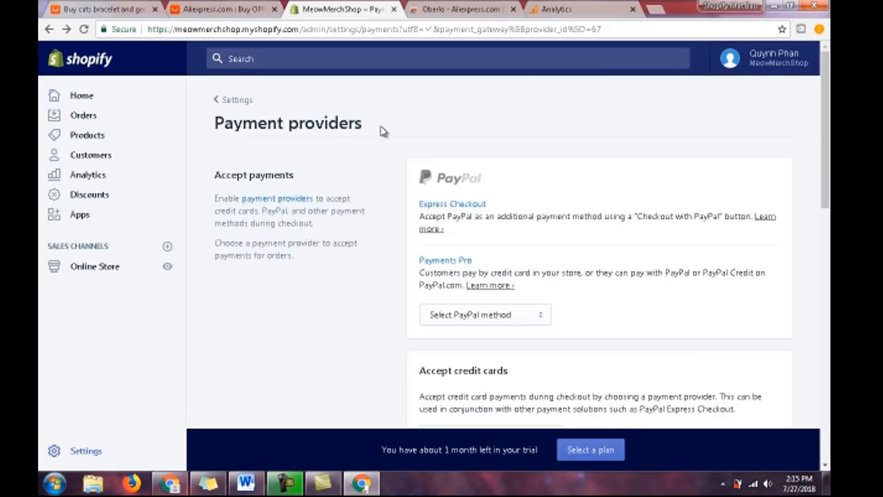
{"action": "scroll", "coordinate": [357, 154], "scroll_direction": "down", "scroll_amount": 12}
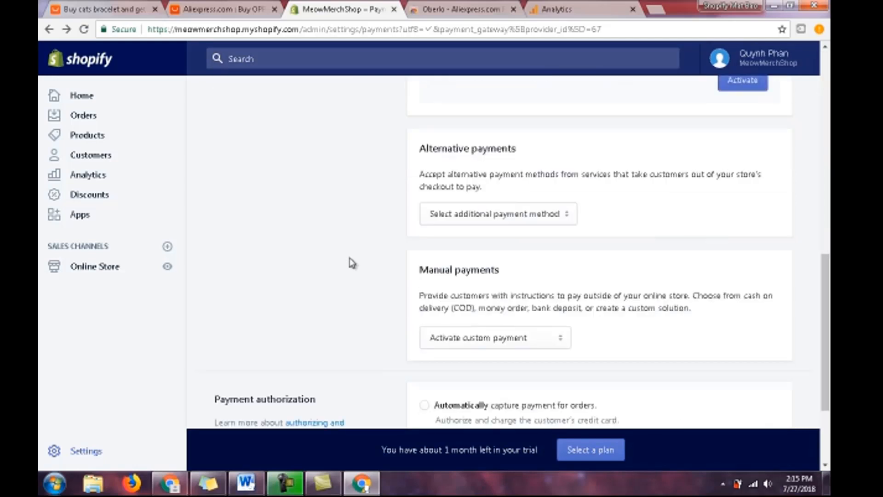
{"action": "scroll", "coordinate": [358, 314], "scroll_direction": "down", "scroll_amount": 2}
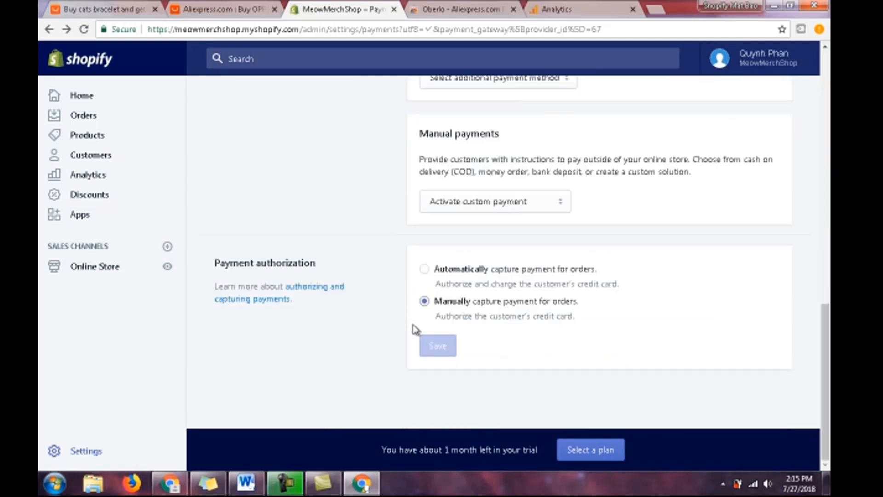
{"action": "scroll", "coordinate": [412, 329], "scroll_direction": "up", "scroll_amount": 4}
{"action": "scroll", "coordinate": [410, 332], "scroll_direction": "down", "scroll_amount": 4}
{"action": "scroll", "coordinate": [382, 335], "scroll_direction": "up", "scroll_amount": 8}
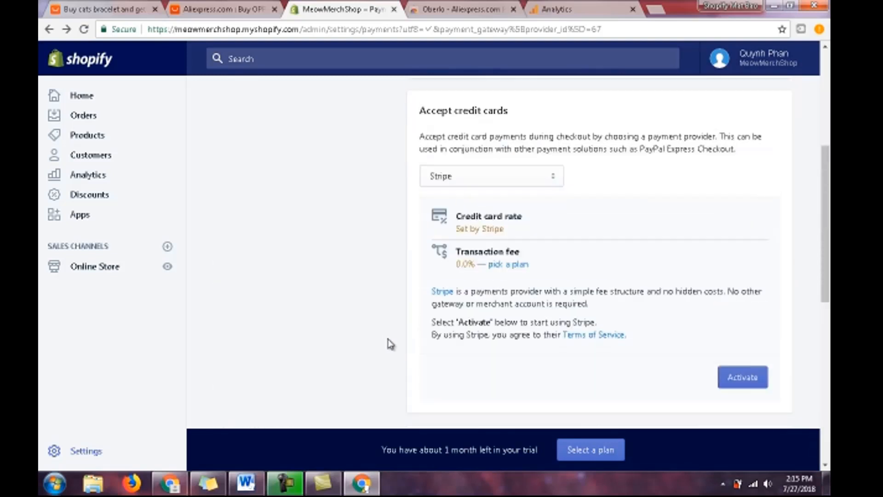
{"action": "scroll", "coordinate": [387, 344], "scroll_direction": "up", "scroll_amount": 5}
{"action": "scroll", "coordinate": [403, 352], "scroll_direction": "down", "scroll_amount": 1}
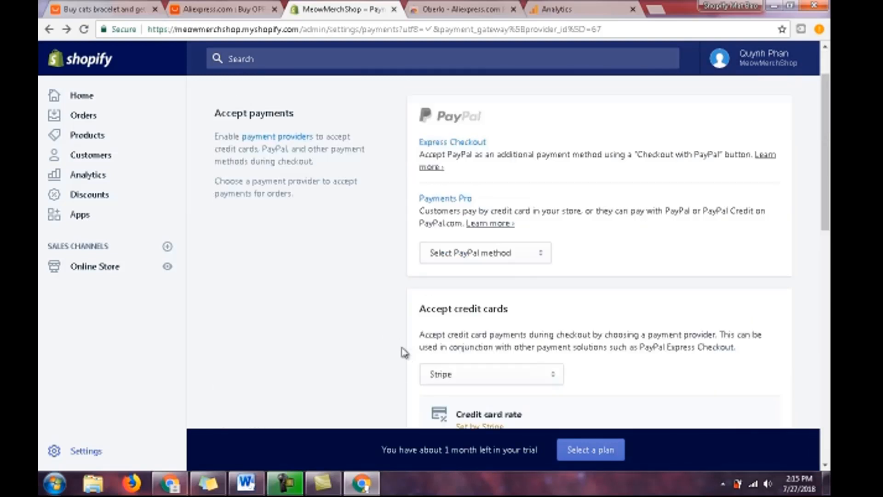
{"action": "scroll", "coordinate": [403, 351], "scroll_direction": "down", "scroll_amount": 5}
{"action": "scroll", "coordinate": [395, 345], "scroll_direction": "up", "scroll_amount": 7}
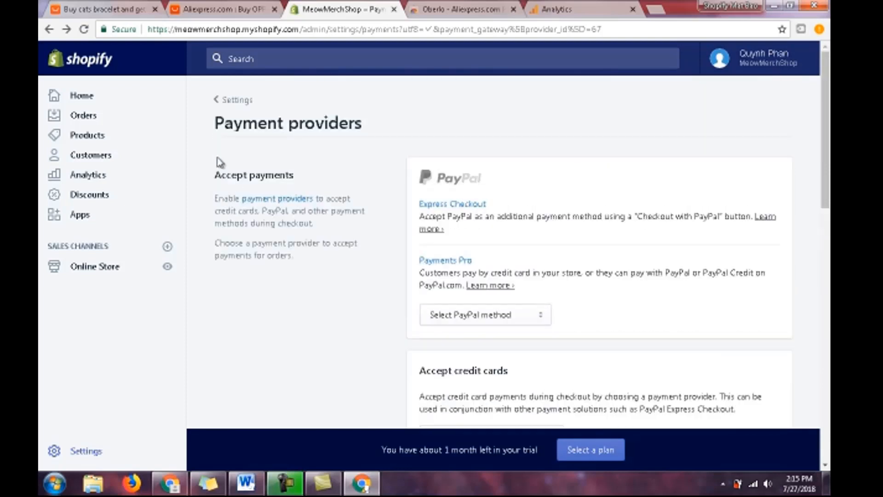
- Open the store's Checkout settings and make customer accounts optional
{"action": "left_click", "coordinate": [221, 99]}
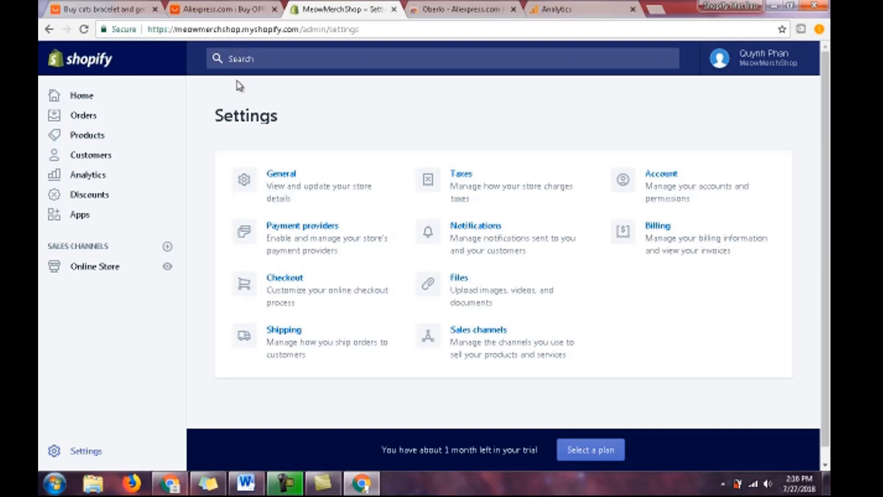
{"action": "left_click", "coordinate": [293, 282]}
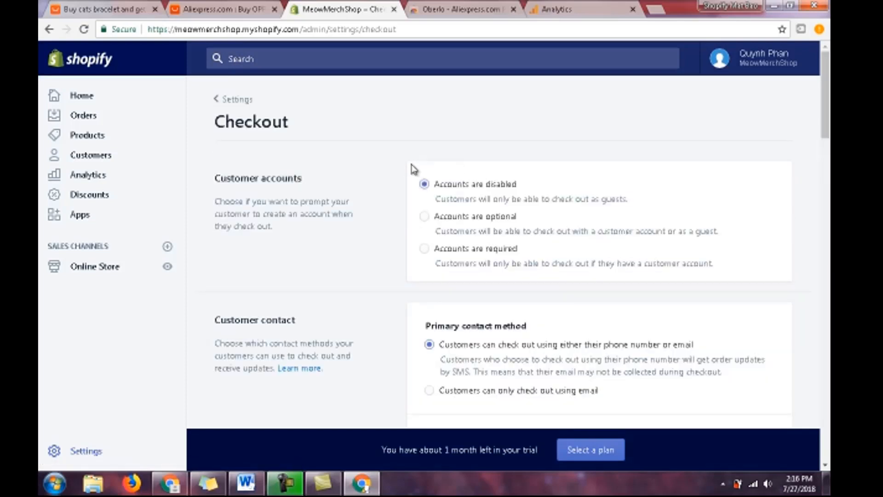
{"action": "scroll", "coordinate": [398, 184], "scroll_direction": "down", "scroll_amount": 1}
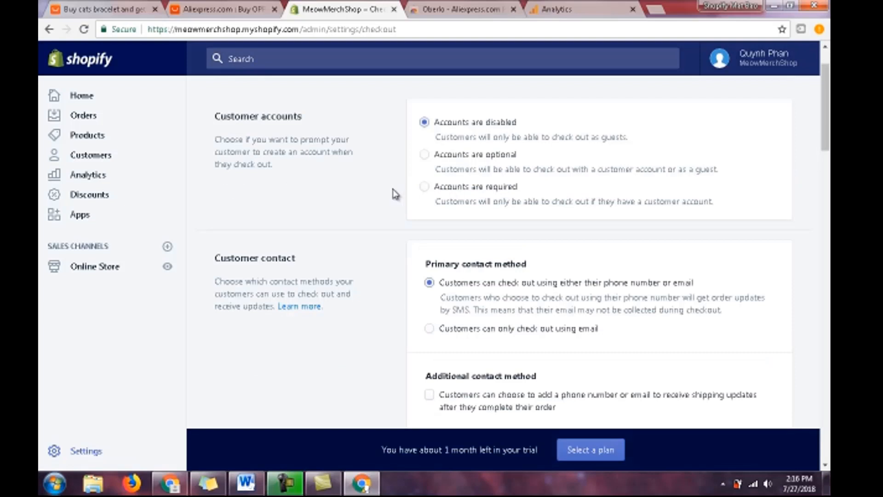
{"action": "scroll", "coordinate": [396, 194], "scroll_direction": "down", "scroll_amount": 5}
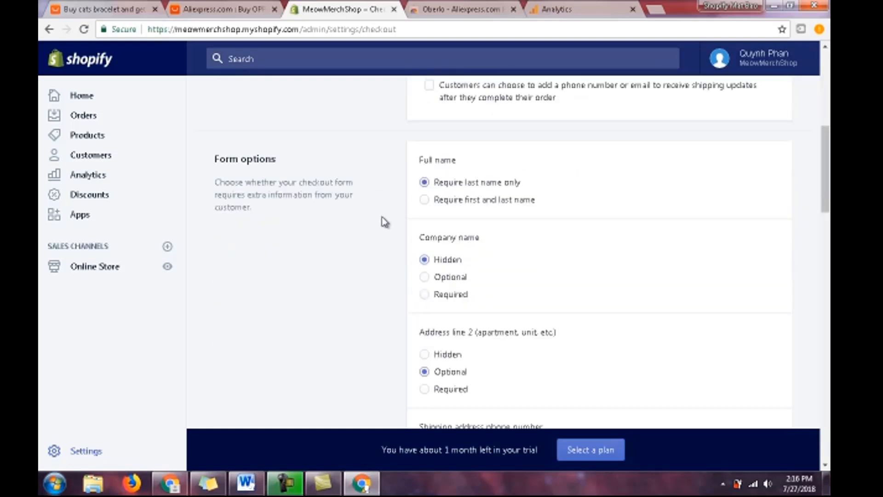
{"action": "scroll", "coordinate": [380, 228], "scroll_direction": "up", "scroll_amount": 4}
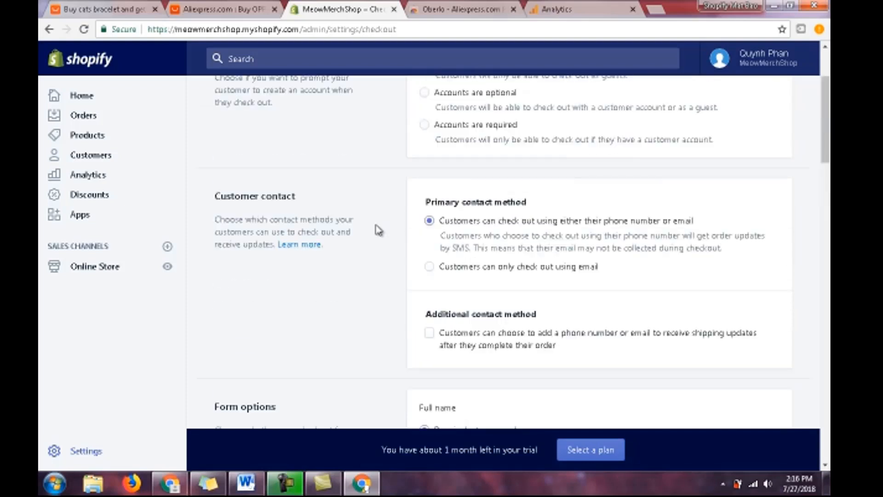
{"action": "scroll", "coordinate": [378, 233], "scroll_direction": "up", "scroll_amount": 2}
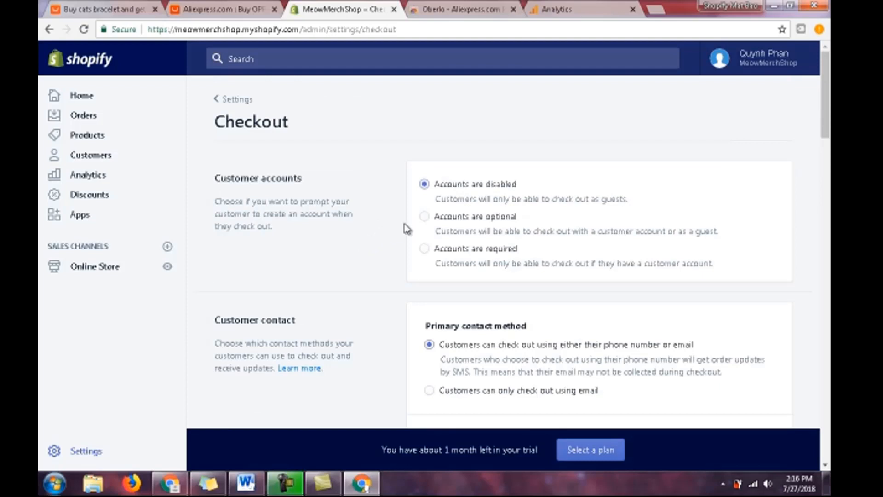
{"action": "left_click", "coordinate": [424, 217]}
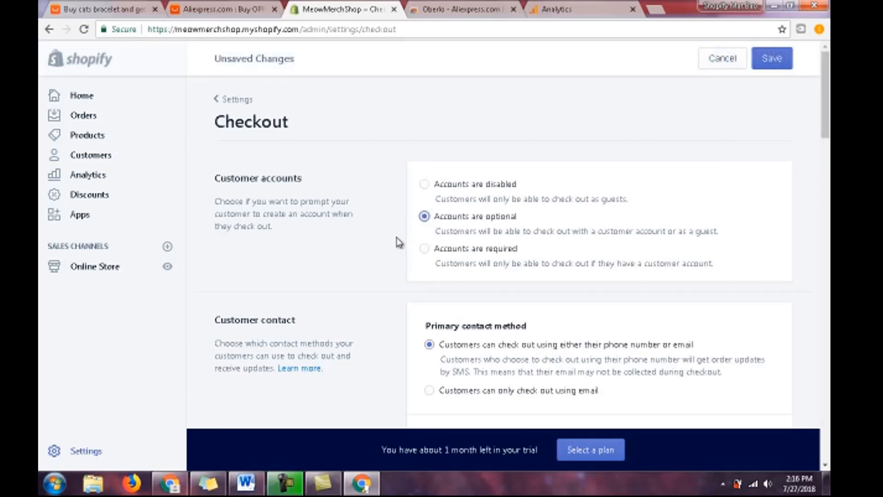
- Set the checkout form's full name option to require first and last name
{"action": "scroll", "coordinate": [358, 254], "scroll_direction": "down", "scroll_amount": 2}
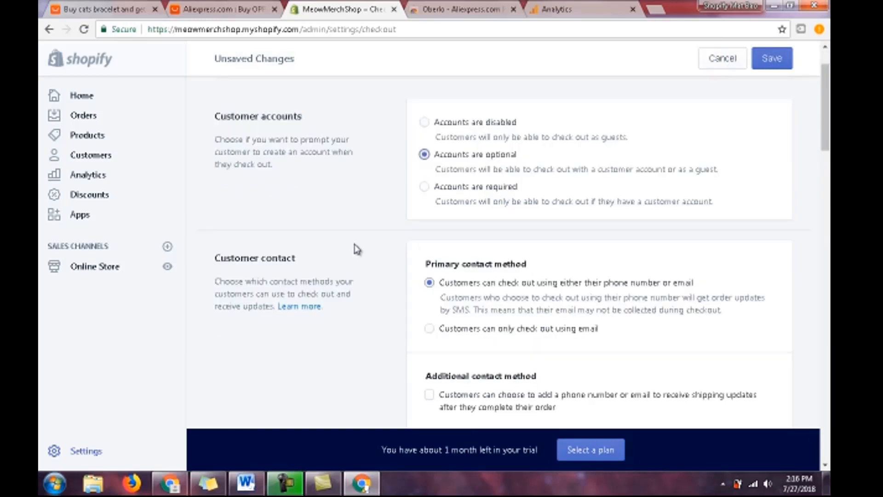
{"action": "scroll", "coordinate": [358, 249], "scroll_direction": "down", "scroll_amount": 4}
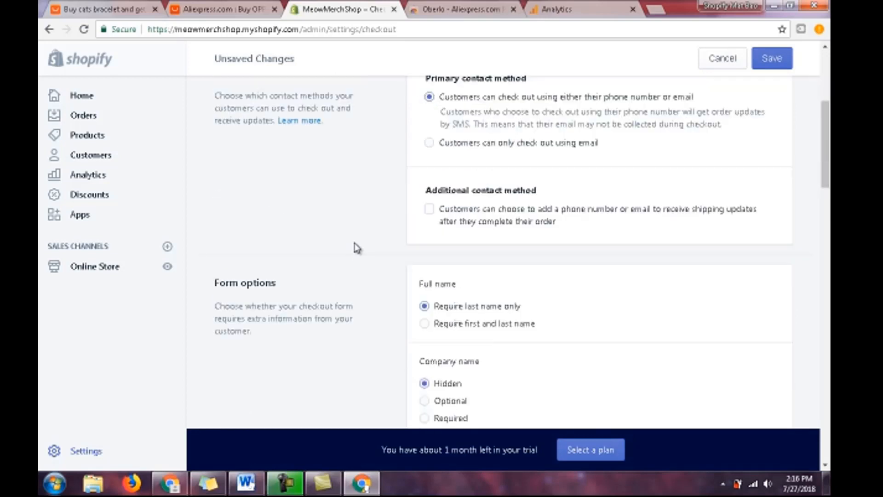
{"action": "left_click", "coordinate": [424, 323]}
- Review the remaining form options and the order processing, email marketing and checkout language sections of the Checkout settings
{"action": "scroll", "coordinate": [522, 296], "scroll_direction": "down", "scroll_amount": 1}
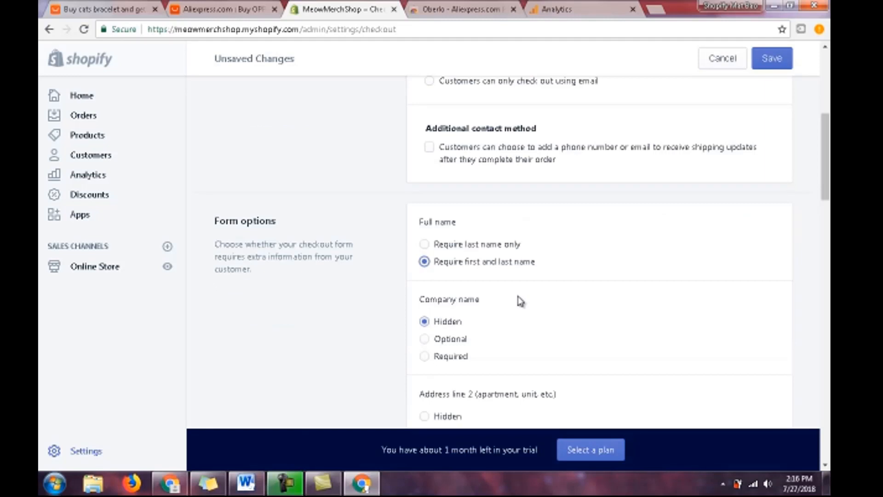
{"action": "scroll", "coordinate": [520, 301], "scroll_direction": "down", "scroll_amount": 4}
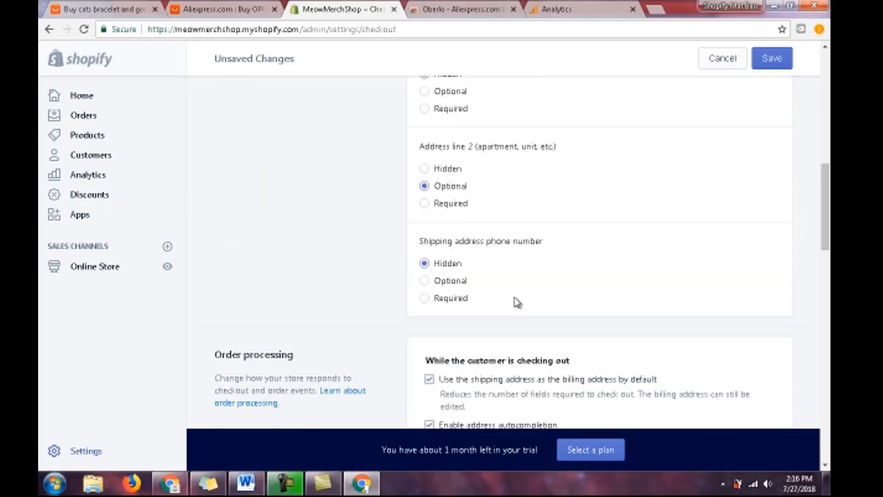
{"action": "scroll", "coordinate": [517, 302], "scroll_direction": "up", "scroll_amount": 3}
{"action": "scroll", "coordinate": [515, 303], "scroll_direction": "down", "scroll_amount": 1}
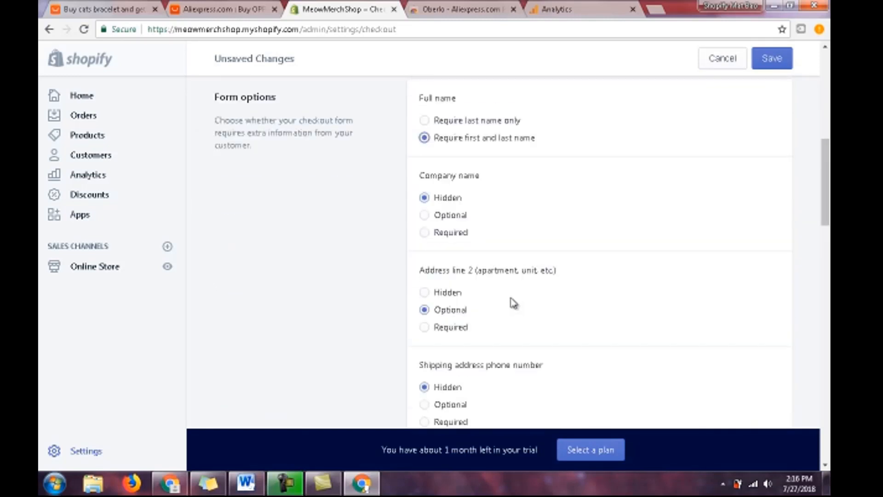
{"action": "scroll", "coordinate": [513, 303], "scroll_direction": "down", "scroll_amount": 2}
{"action": "scroll", "coordinate": [510, 305], "scroll_direction": "down", "scroll_amount": 3}
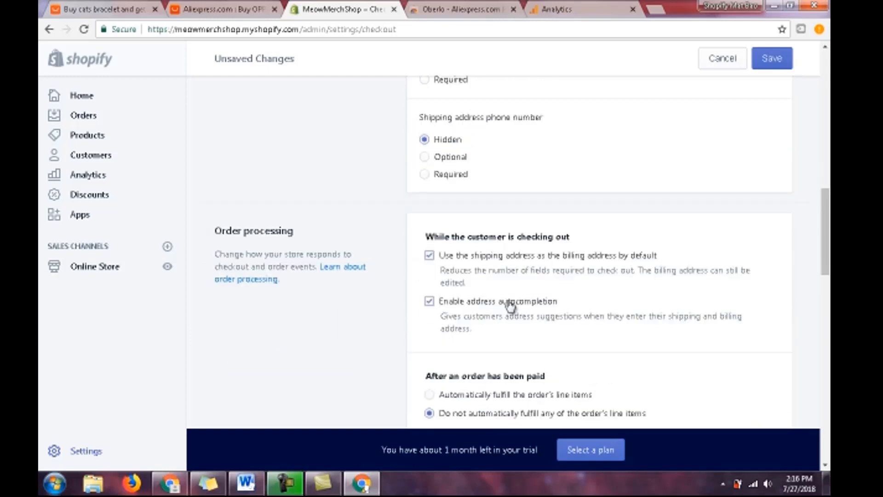
{"action": "scroll", "coordinate": [510, 304], "scroll_direction": "down", "scroll_amount": 8}
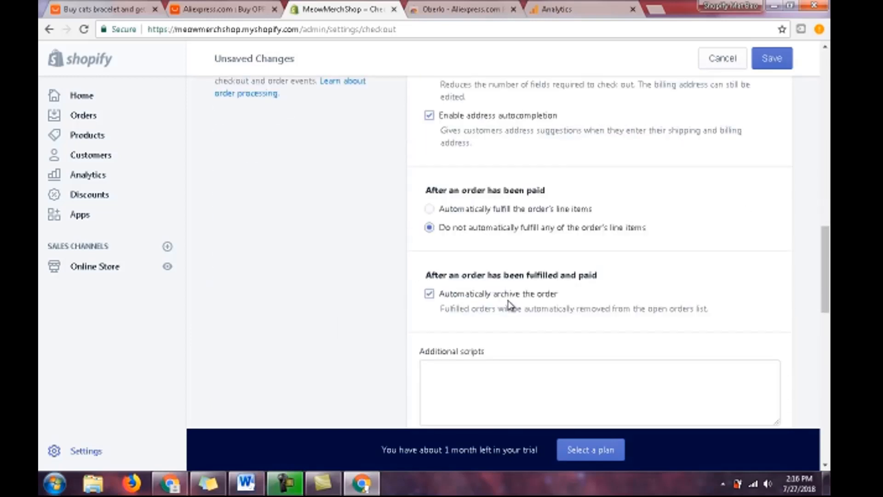
{"action": "scroll", "coordinate": [510, 305], "scroll_direction": "down", "scroll_amount": 4}
{"action": "scroll", "coordinate": [510, 304], "scroll_direction": "up", "scroll_amount": 6}
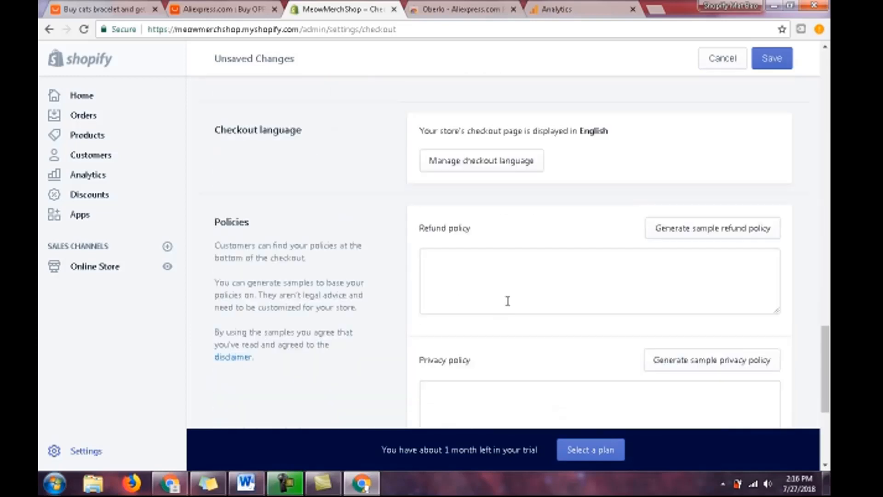
{"action": "scroll", "coordinate": [510, 306], "scroll_direction": "up", "scroll_amount": 1}
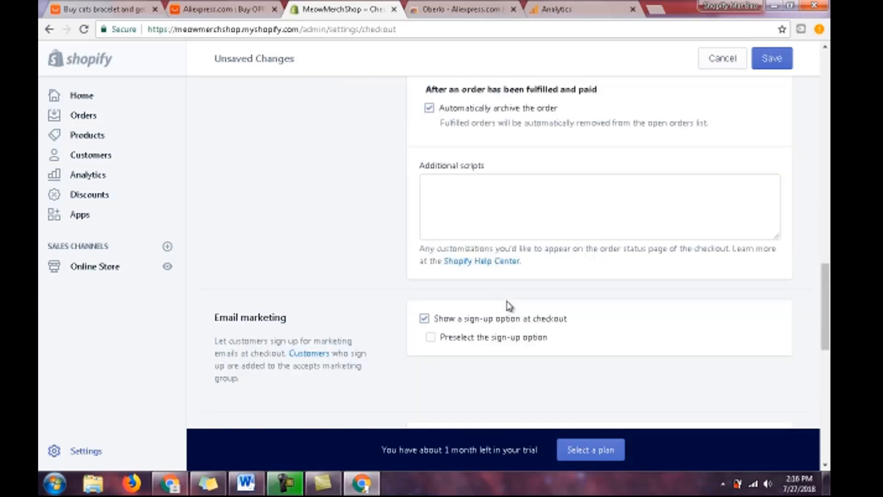
{"action": "scroll", "coordinate": [510, 304], "scroll_direction": "down", "scroll_amount": 2}
{"action": "scroll", "coordinate": [508, 305], "scroll_direction": "up", "scroll_amount": 1}
{"action": "scroll", "coordinate": [508, 306], "scroll_direction": "down", "scroll_amount": 1}
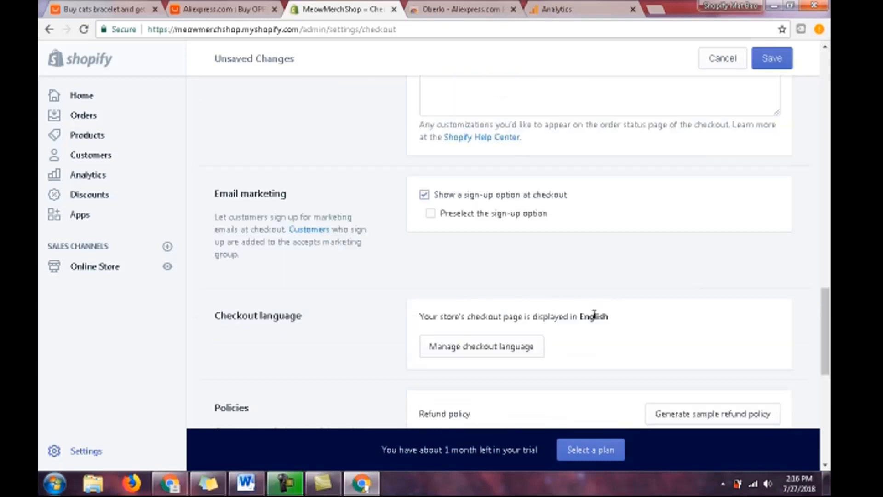
- Generate the sample refund policy and the sample privacy policy for the store
{"action": "scroll", "coordinate": [594, 314], "scroll_direction": "down", "scroll_amount": 2}
{"action": "left_click", "coordinate": [688, 291]}
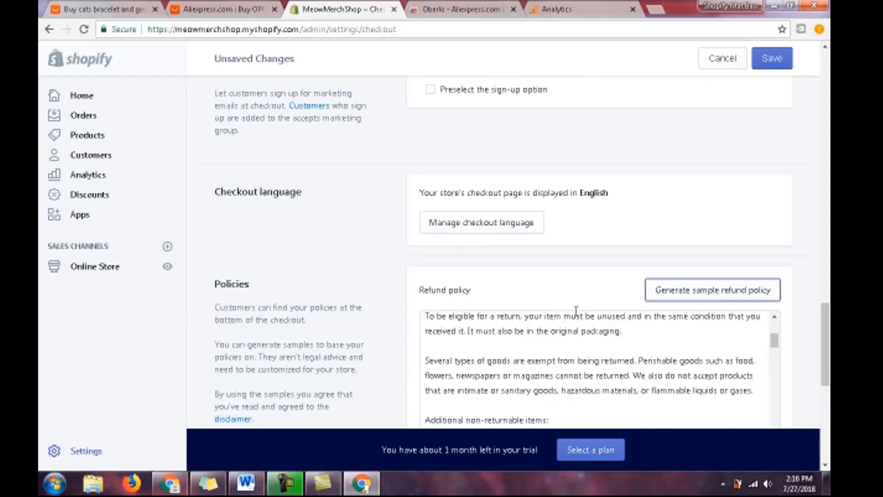
{"action": "scroll", "coordinate": [575, 311], "scroll_direction": "down", "scroll_amount": 3}
{"action": "scroll", "coordinate": [361, 276], "scroll_direction": "down", "scroll_amount": 5}
{"action": "left_click", "coordinate": [675, 201]}
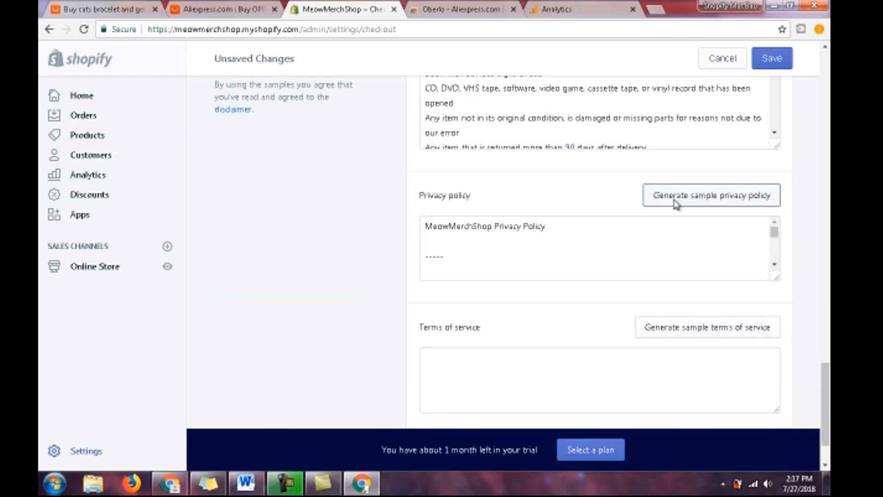
- Generate the sample terms of service and look through its text
{"action": "scroll", "coordinate": [723, 324], "scroll_direction": "down", "scroll_amount": 10}
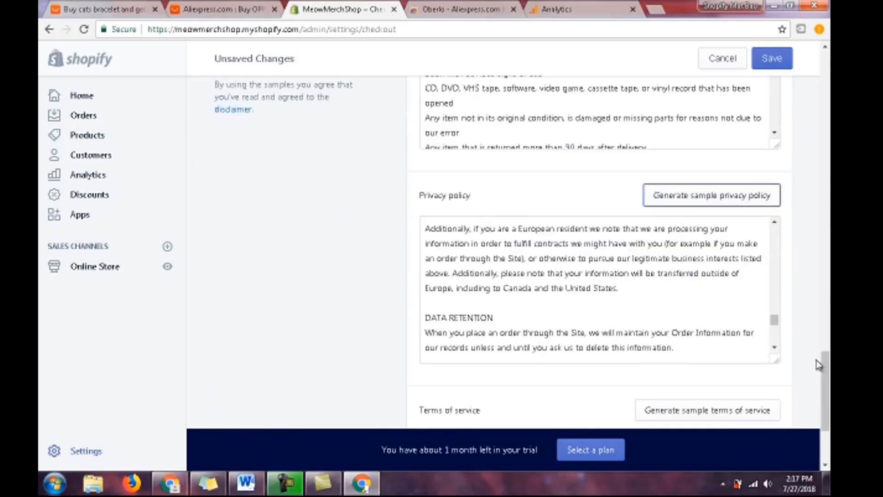
{"action": "scroll", "coordinate": [818, 365], "scroll_direction": "down", "scroll_amount": 3}
{"action": "left_click", "coordinate": [748, 256]}
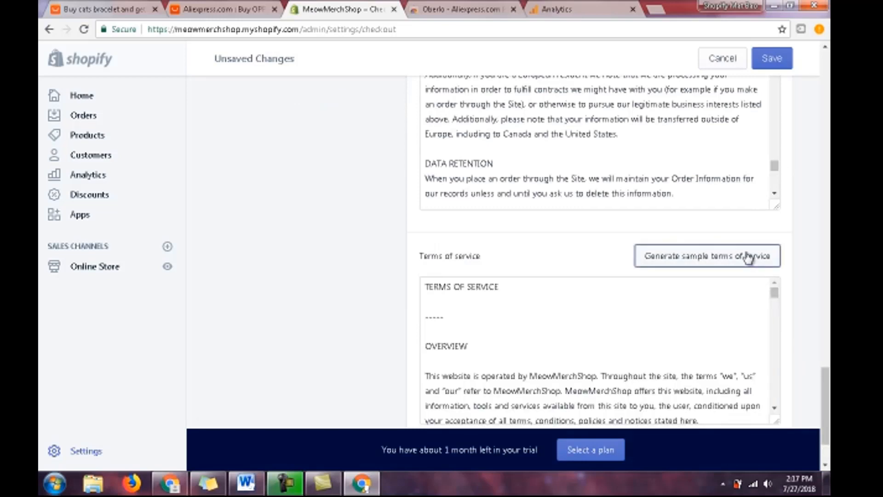
{"action": "scroll", "coordinate": [749, 256], "scroll_direction": "down", "scroll_amount": 2}
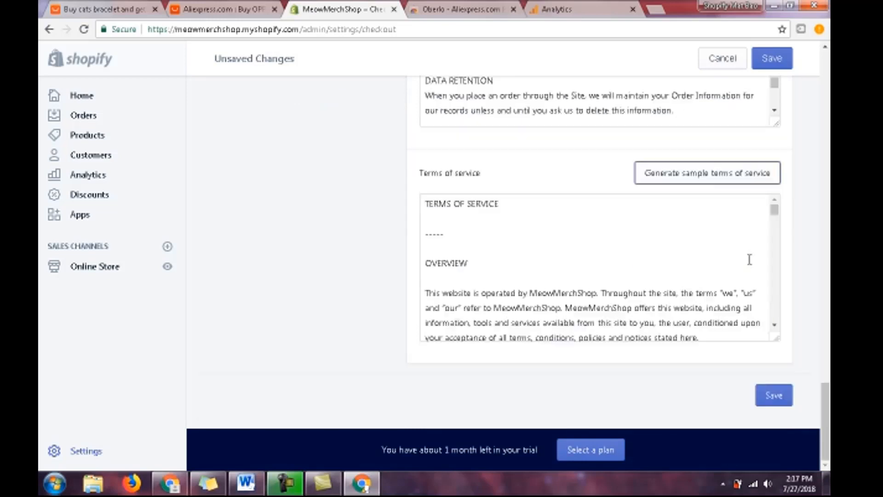
{"action": "scroll", "coordinate": [748, 256], "scroll_direction": "down", "scroll_amount": 3}
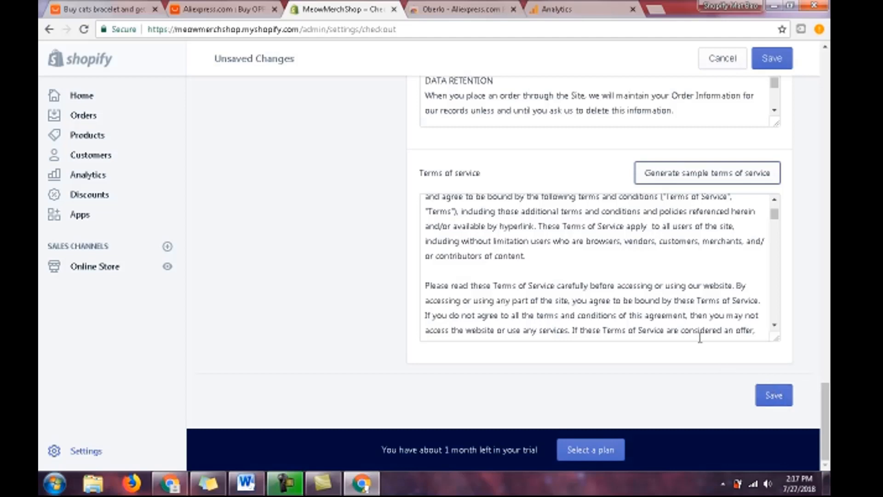
- Recheck the order processing options and save the checkout settings
{"action": "scroll", "coordinate": [698, 338], "scroll_direction": "up", "scroll_amount": 3}
{"action": "scroll", "coordinate": [337, 264], "scroll_direction": "up", "scroll_amount": 10}
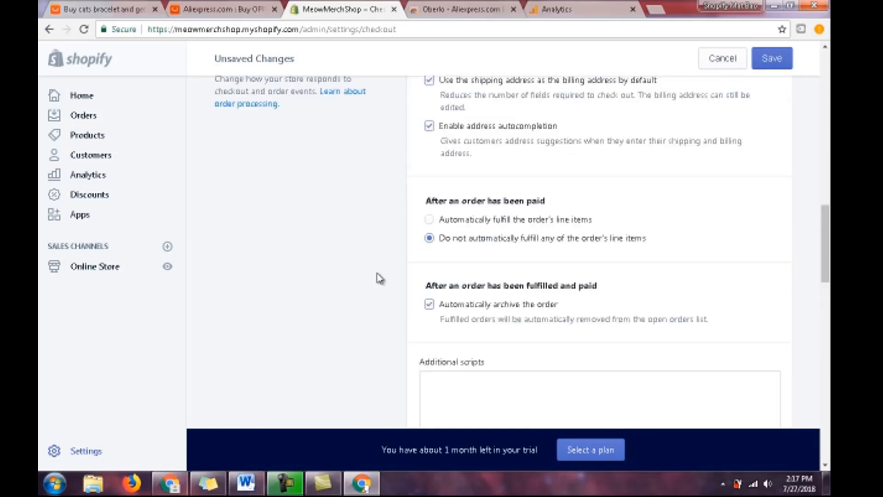
{"action": "scroll", "coordinate": [380, 277], "scroll_direction": "up", "scroll_amount": 3}
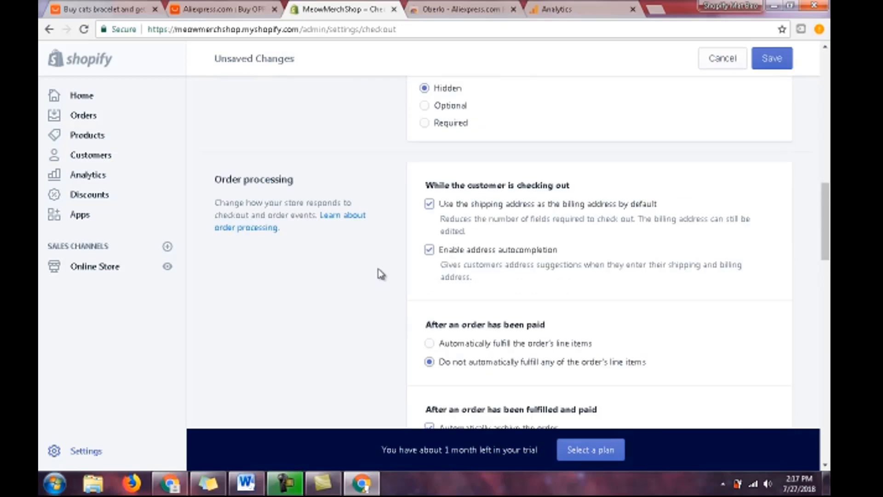
{"action": "scroll", "coordinate": [381, 273], "scroll_direction": "up", "scroll_amount": 3}
{"action": "scroll", "coordinate": [385, 274], "scroll_direction": "down", "scroll_amount": 15}
{"action": "scroll", "coordinate": [496, 305], "scroll_direction": "down", "scroll_amount": 10}
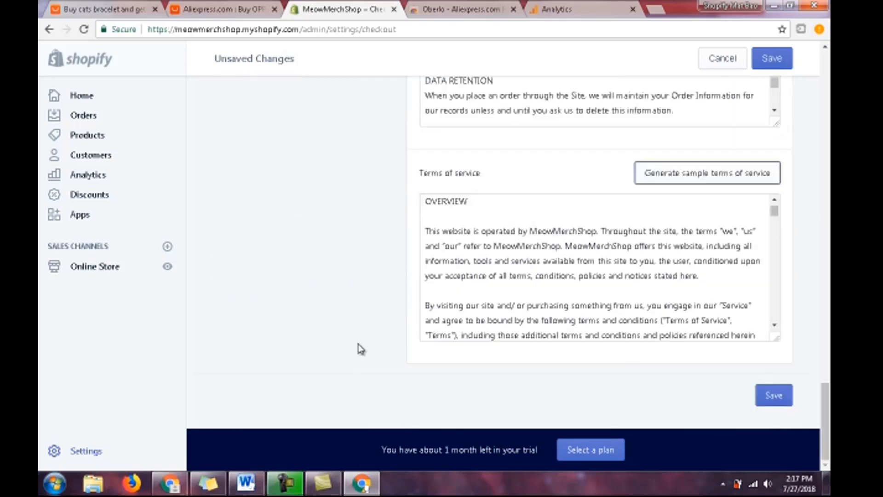
{"action": "left_click", "coordinate": [774, 395]}
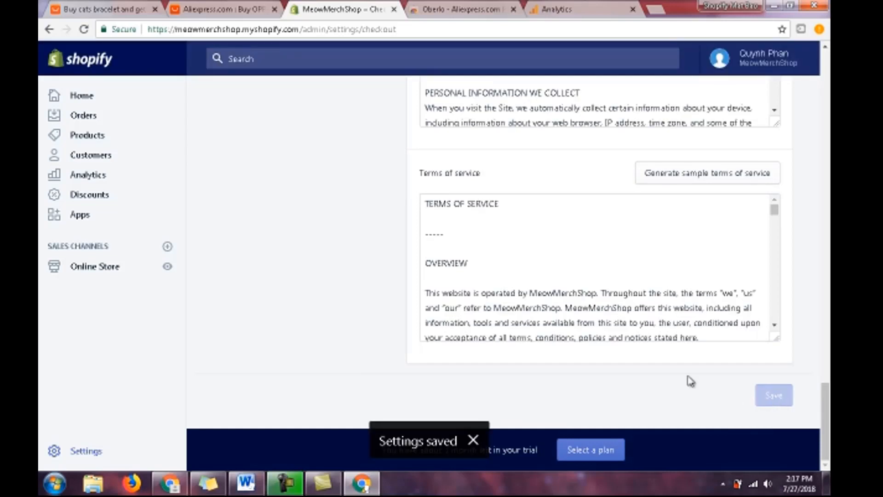
- Review the saved checkout settings, from customer contact and form options to the refund, privacy and terms policies
{"action": "scroll", "coordinate": [657, 386], "scroll_direction": "up", "scroll_amount": 20}
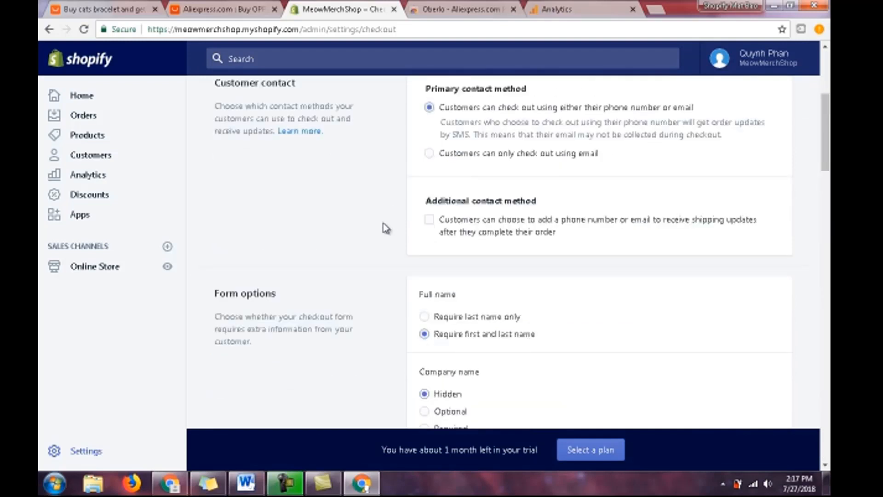
{"action": "scroll", "coordinate": [385, 229], "scroll_direction": "down", "scroll_amount": 15}
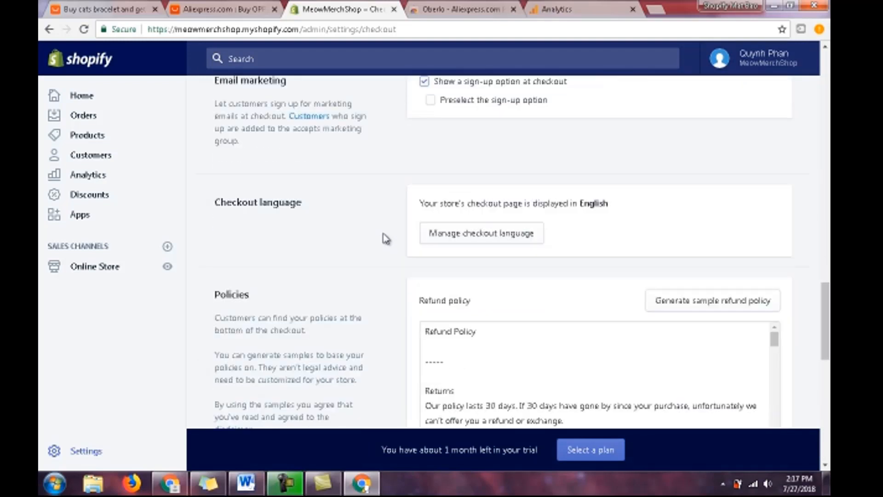
{"action": "scroll", "coordinate": [386, 239], "scroll_direction": "down", "scroll_amount": 9}
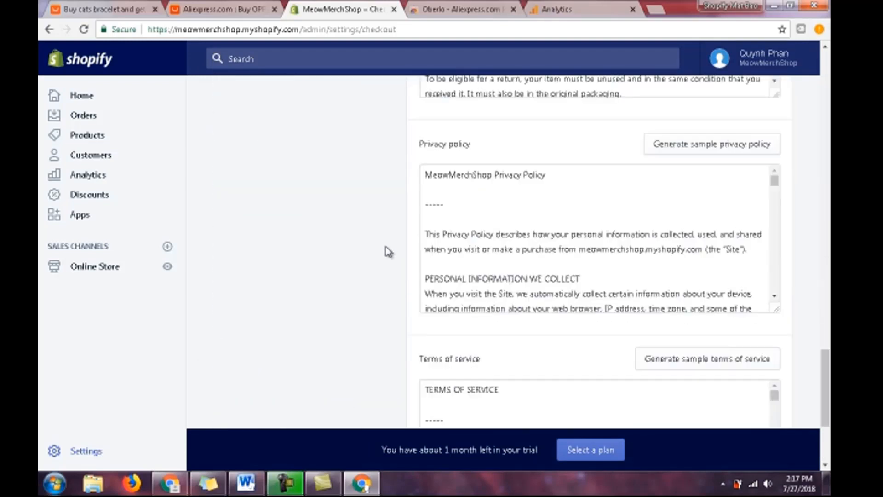
{"action": "scroll", "coordinate": [388, 252], "scroll_direction": "down", "scroll_amount": 3}
{"action": "scroll", "coordinate": [389, 252], "scroll_direction": "up", "scroll_amount": 8}
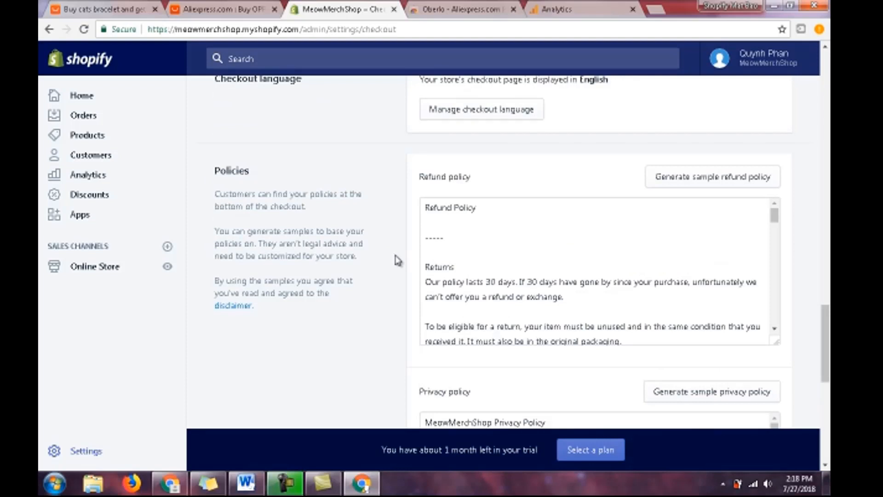
{"action": "scroll", "coordinate": [398, 260], "scroll_direction": "down", "scroll_amount": 3}
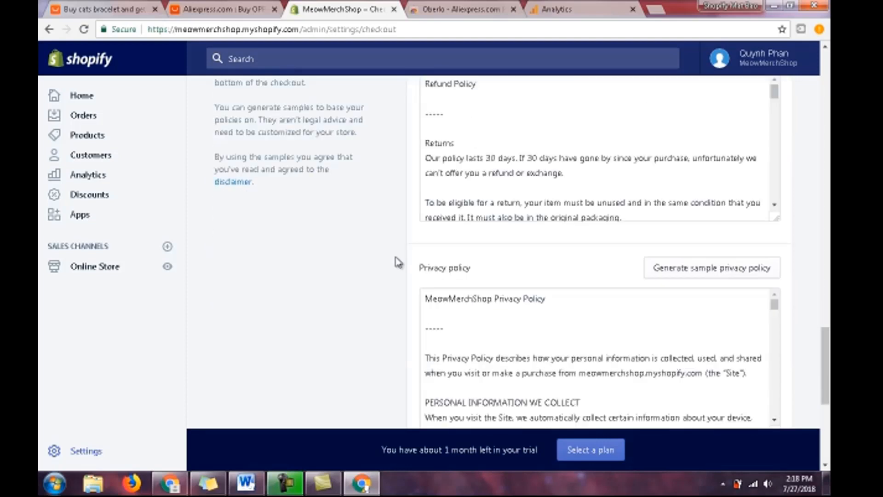
- Return to the settings overview and open the Shipping settings at the shipping zones
{"action": "scroll", "coordinate": [398, 263], "scroll_direction": "up", "scroll_amount": 20}
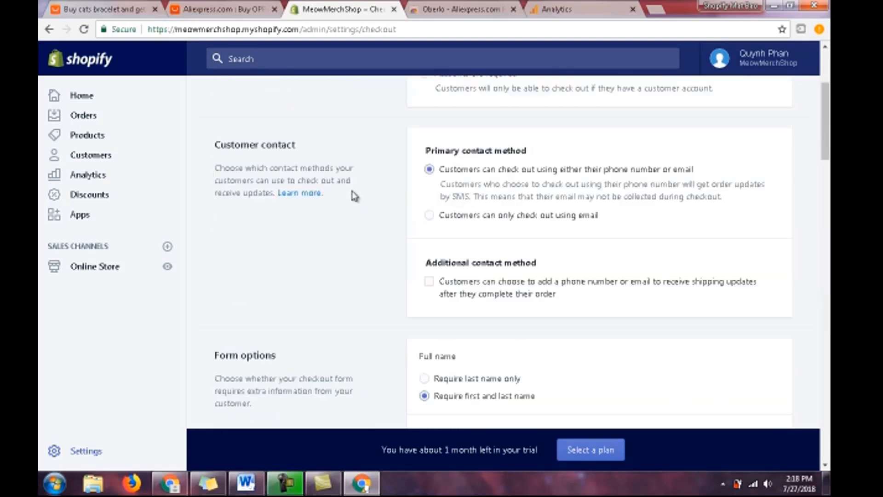
{"action": "left_click", "coordinate": [236, 99]}
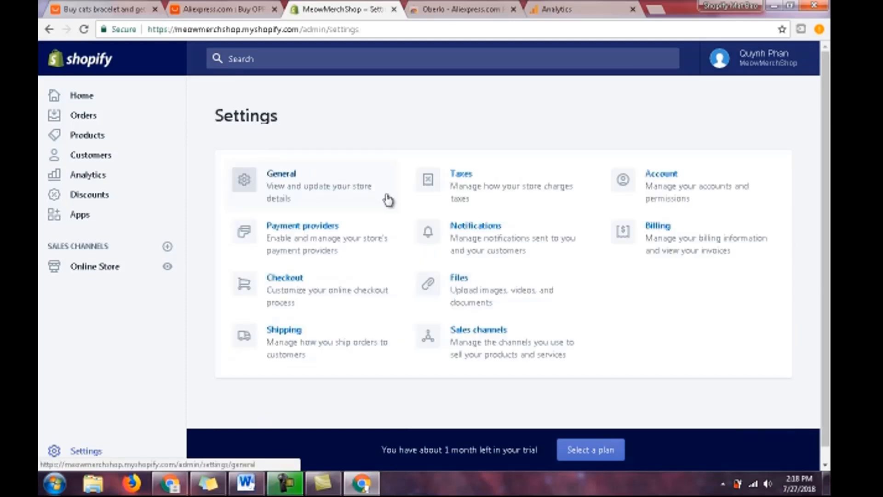
{"action": "scroll", "coordinate": [400, 244], "scroll_direction": "down", "scroll_amount": 1}
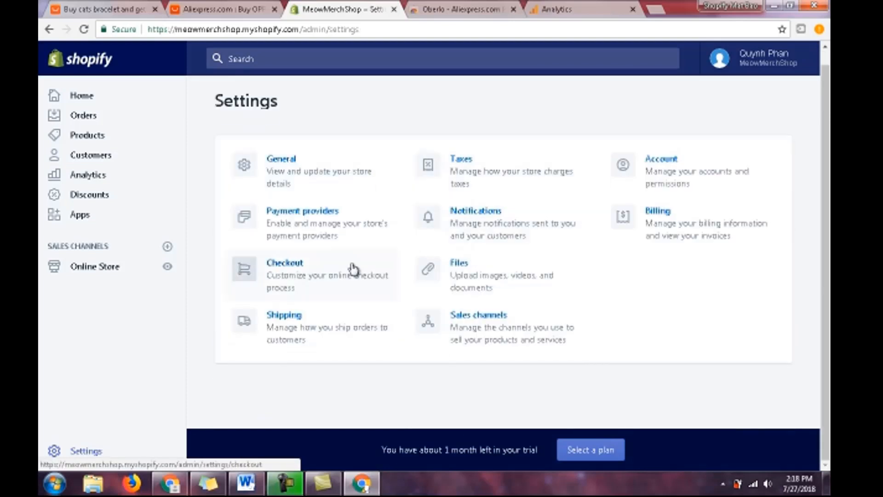
{"action": "left_click", "coordinate": [282, 318]}
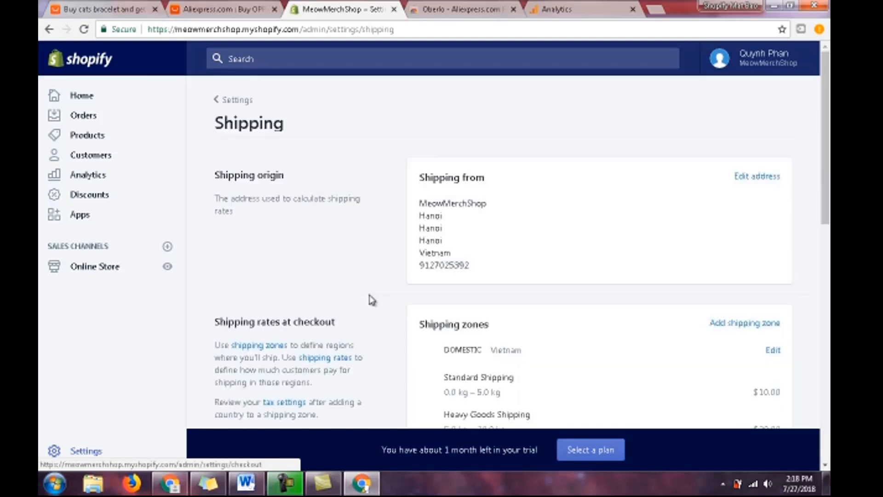
{"action": "scroll", "coordinate": [580, 276], "scroll_direction": "down", "scroll_amount": 1}
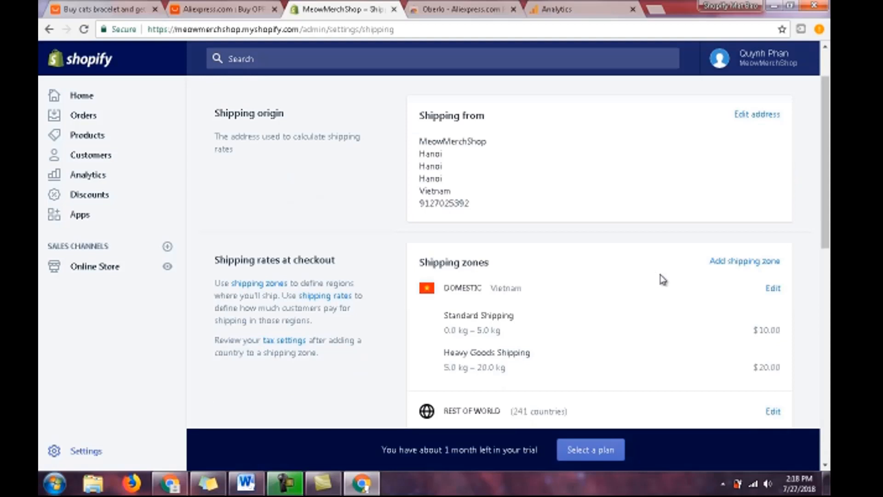
- Look at the Domestic shipping zone's details and return to the list of shipping zones
{"action": "left_click", "coordinate": [772, 289]}
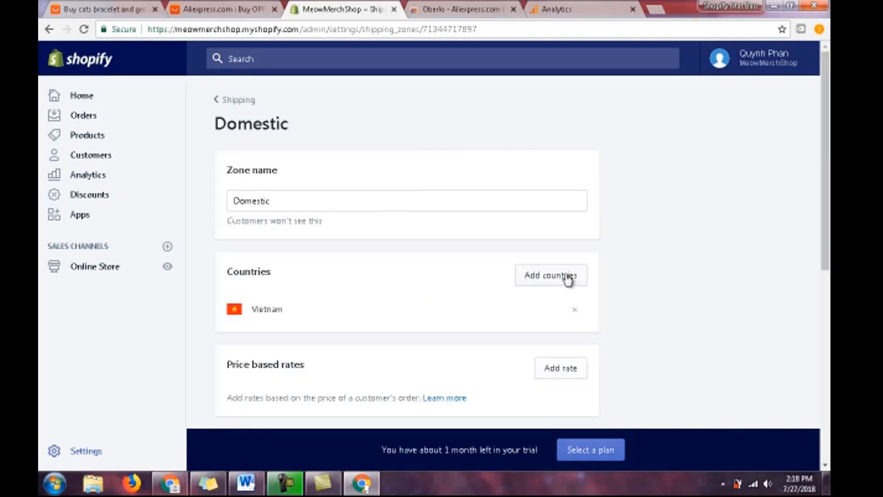
{"action": "left_click", "coordinate": [214, 106]}
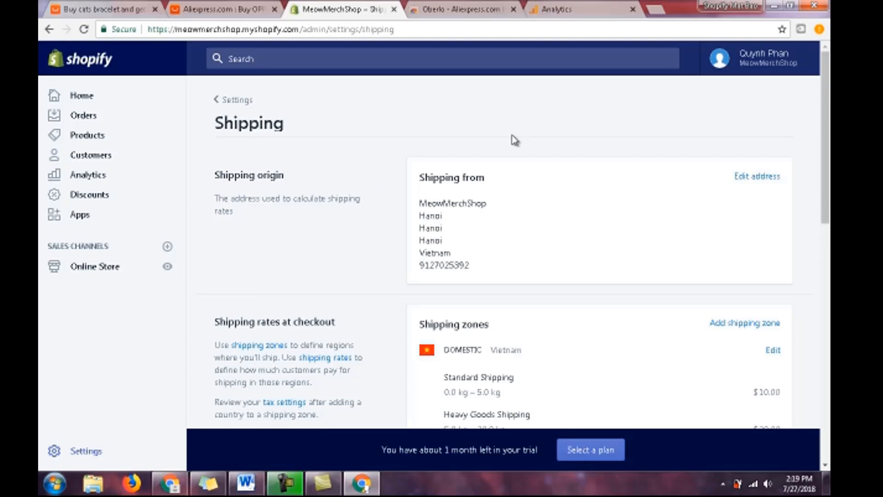
{"action": "scroll", "coordinate": [534, 156], "scroll_direction": "down", "scroll_amount": 3}
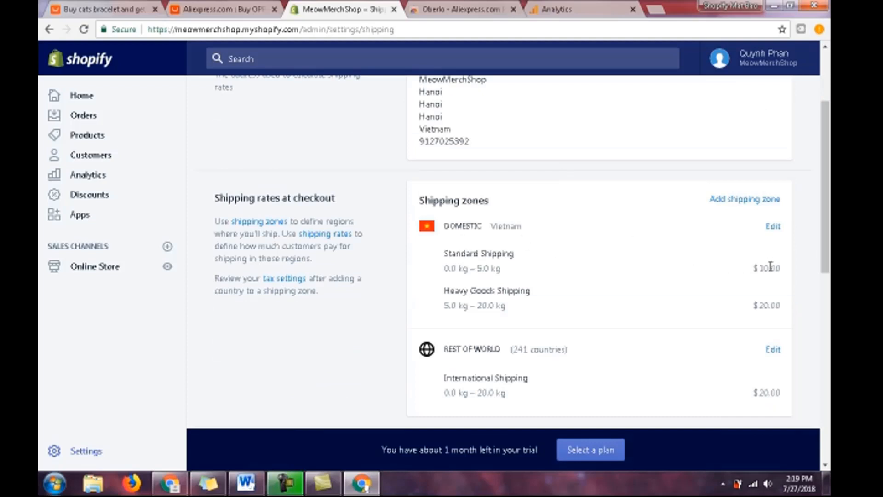
- Open the Domestic shipping zone for editing and rename the zone "United Sates"
{"action": "left_click", "coordinate": [771, 232]}
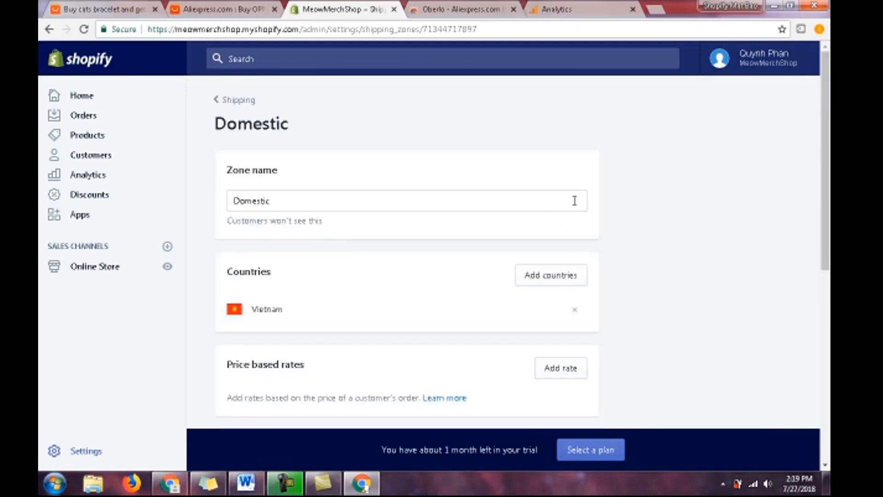
{"action": "left_click", "coordinate": [464, 199]}
{"action": "left_click_drag", "start_coordinate": [280, 197], "coordinate": [154, 238]}
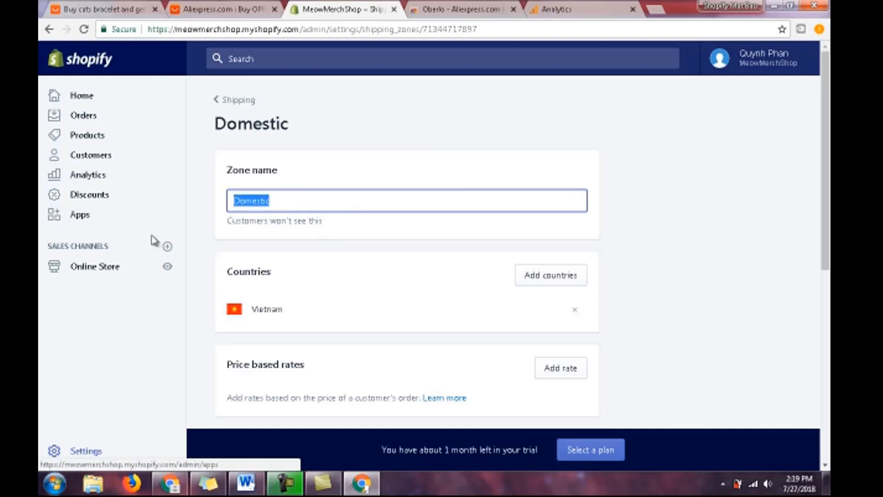
{"action": "type", "text": "United"}
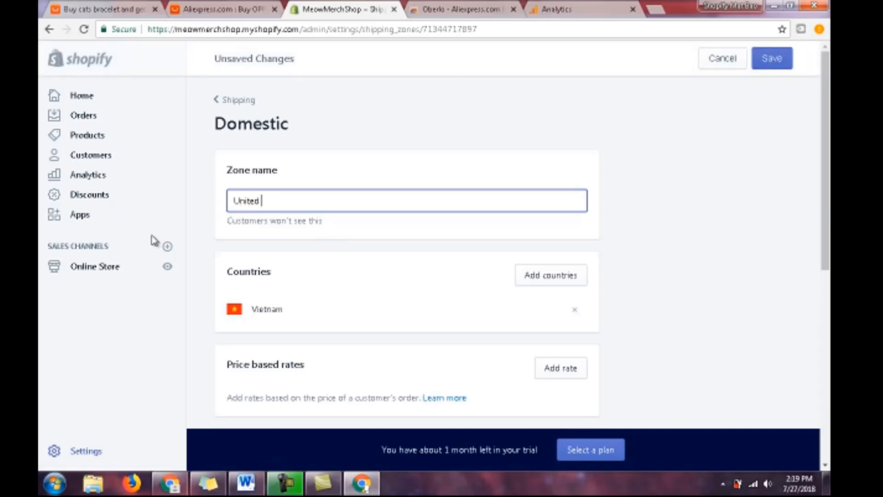
{"action": "type", "text": " Sates"}
- Replace Vietnam with the United States, including all its states and territories, in the zone's countries
{"action": "left_click", "coordinate": [557, 283]}
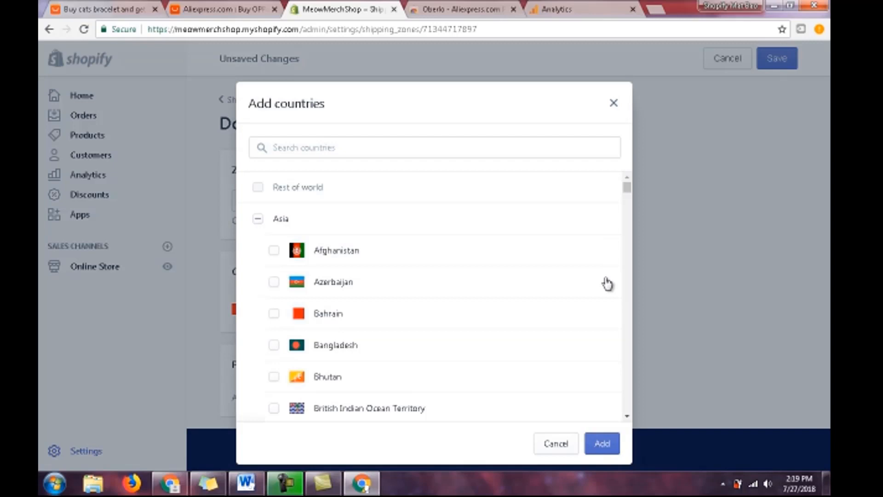
{"action": "left_click", "coordinate": [602, 437]}
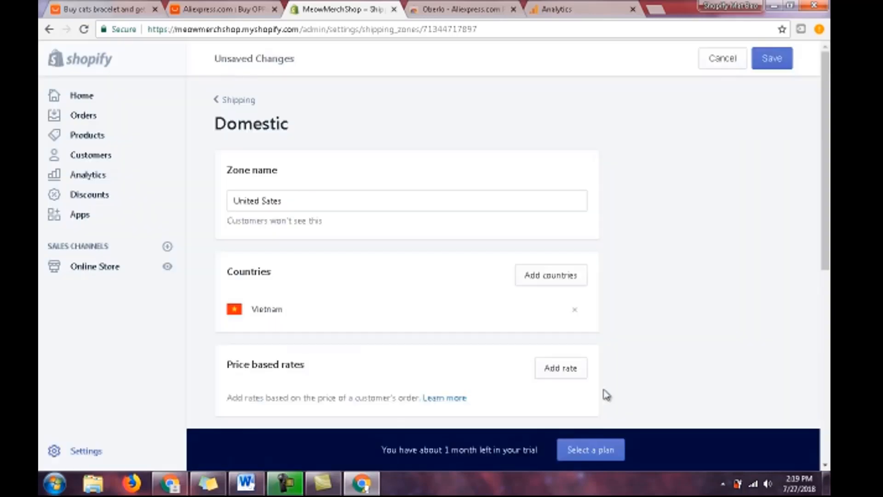
{"action": "left_click", "coordinate": [576, 312]}
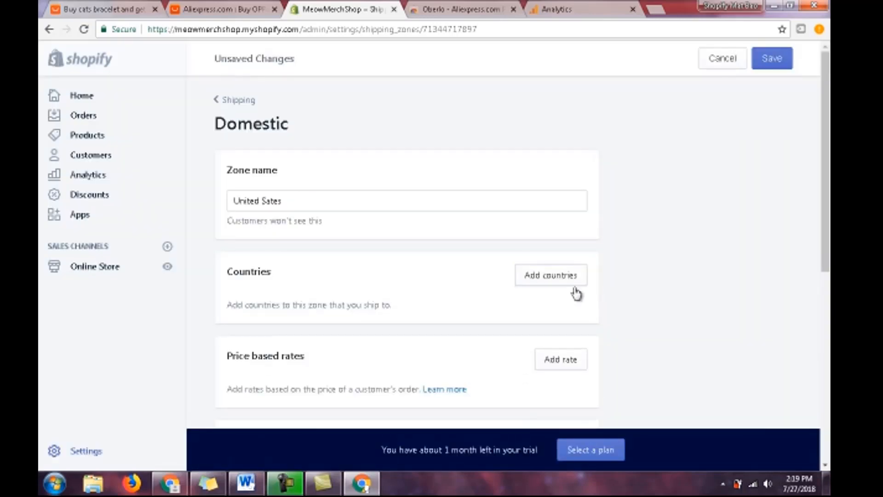
{"action": "left_click", "coordinate": [562, 275]}
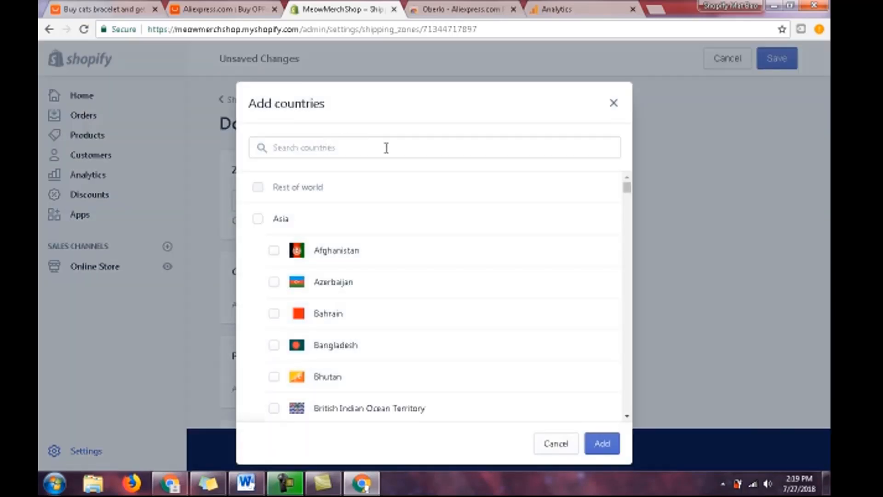
{"action": "left_click", "coordinate": [385, 148]}
{"action": "type", "text": "Un"}
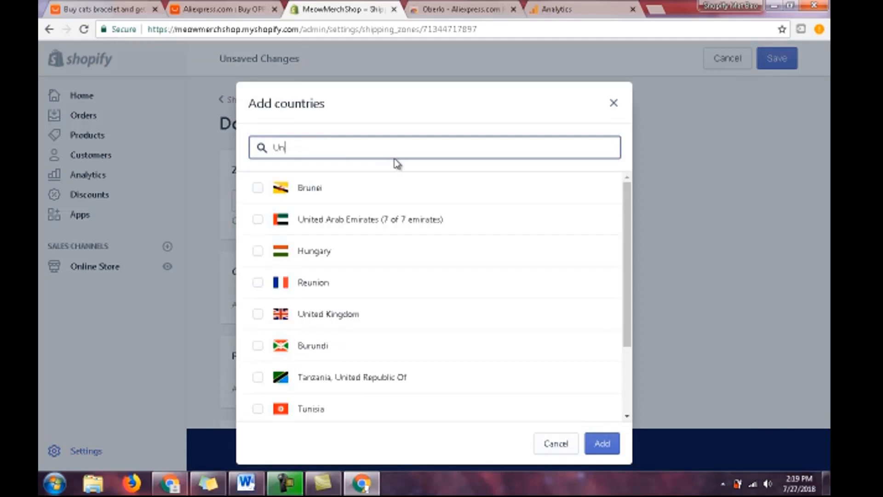
{"action": "type", "text": "ite"}
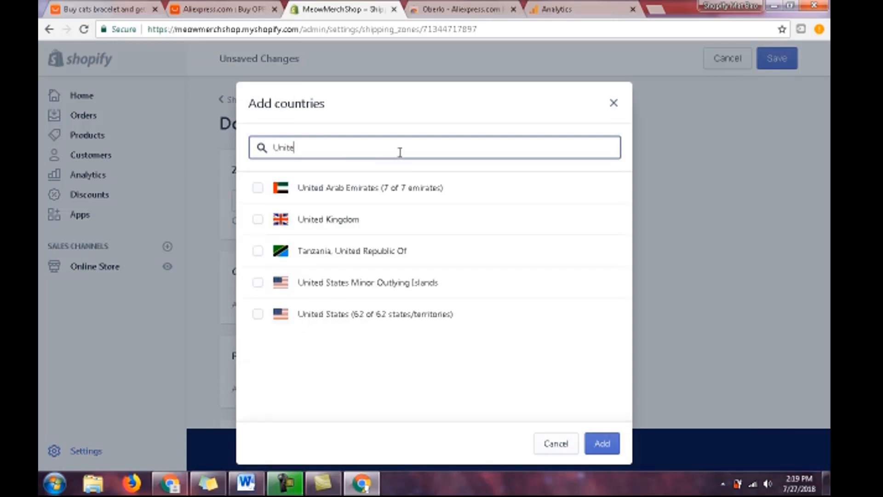
{"action": "left_click", "coordinate": [368, 314]}
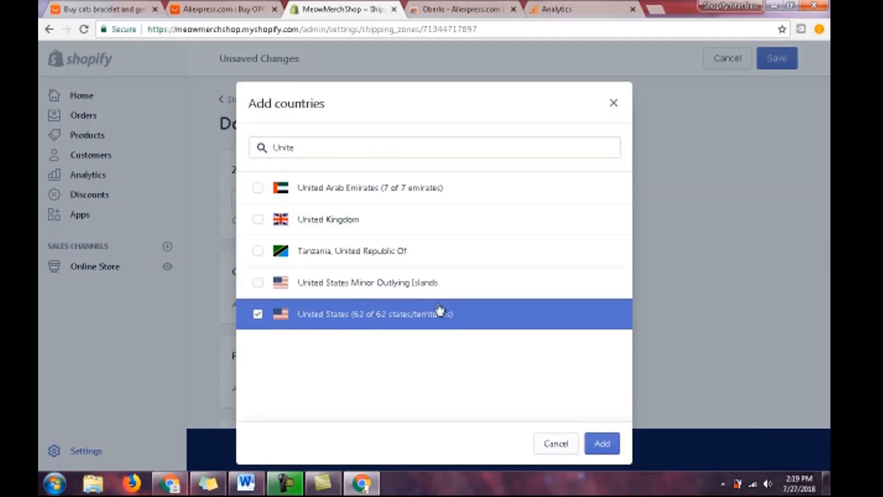
{"action": "left_click", "coordinate": [601, 444]}
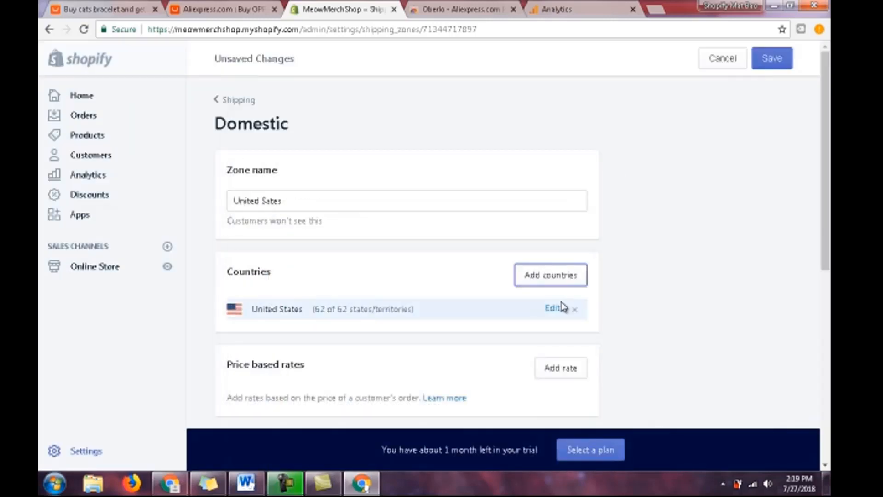
- Add a price based rate named Free Shipping with the free shipping rate enabled
{"action": "scroll", "coordinate": [561, 306], "scroll_direction": "down", "scroll_amount": 1}
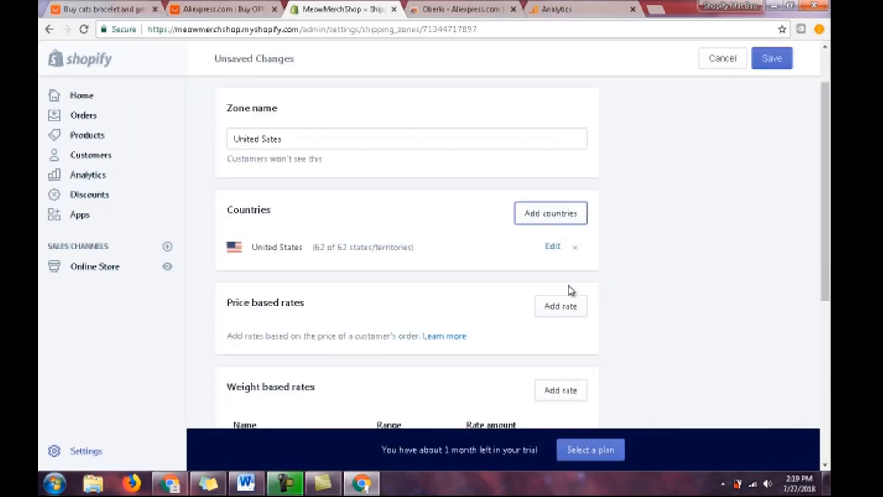
{"action": "left_click", "coordinate": [569, 318]}
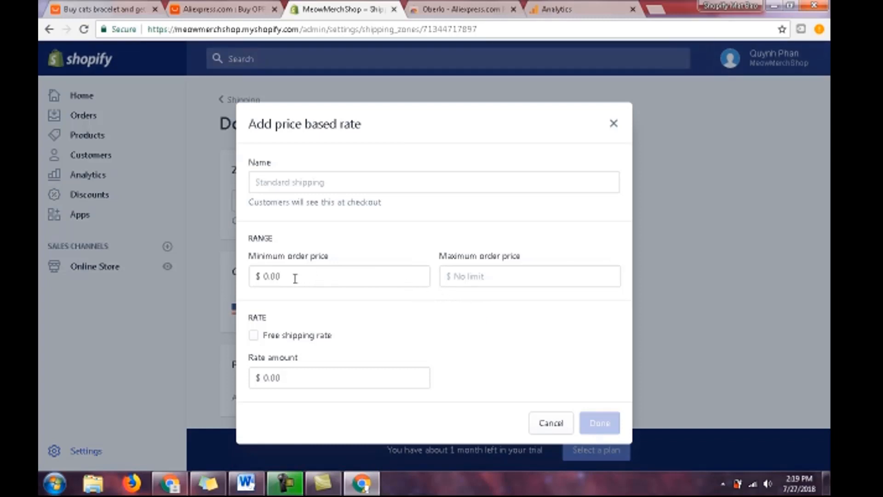
{"action": "left_click", "coordinate": [253, 335]}
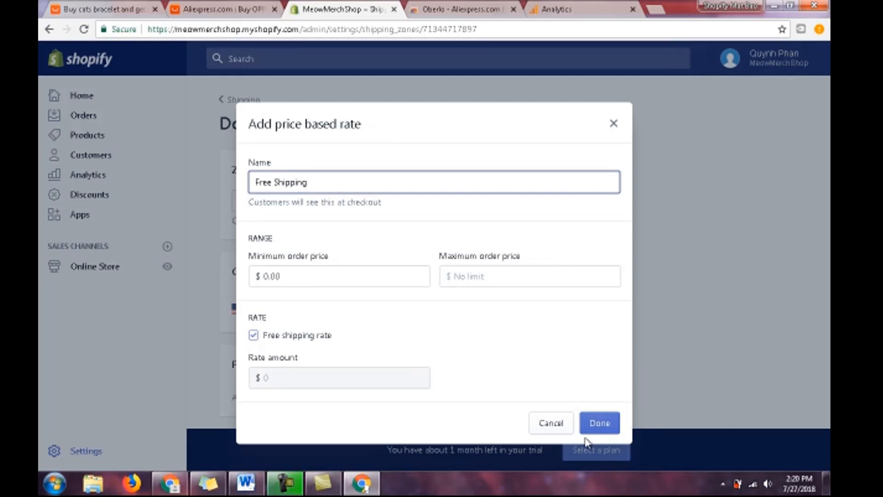
{"action": "left_click", "coordinate": [601, 426]}
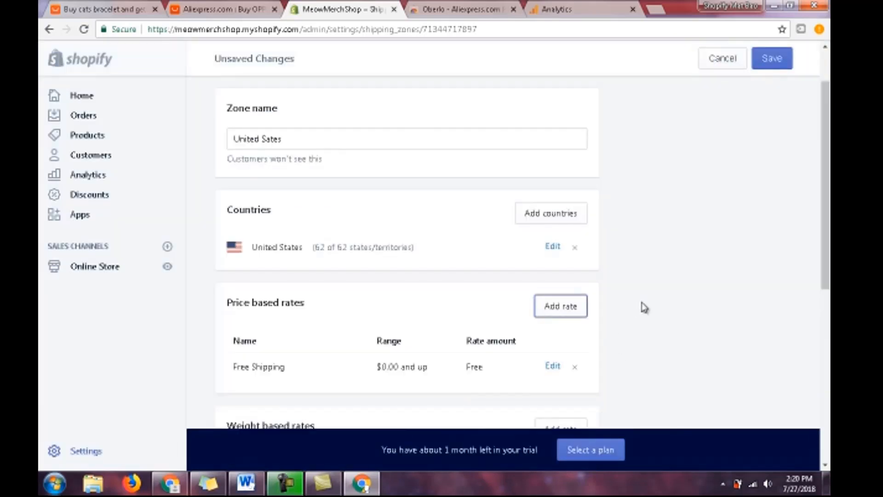
- Remove the Standard Shipping and Heavy Goods Shipping weight based rates from the zone
{"action": "scroll", "coordinate": [645, 308], "scroll_direction": "down", "scroll_amount": 2}
{"action": "scroll", "coordinate": [644, 306], "scroll_direction": "down", "scroll_amount": 3}
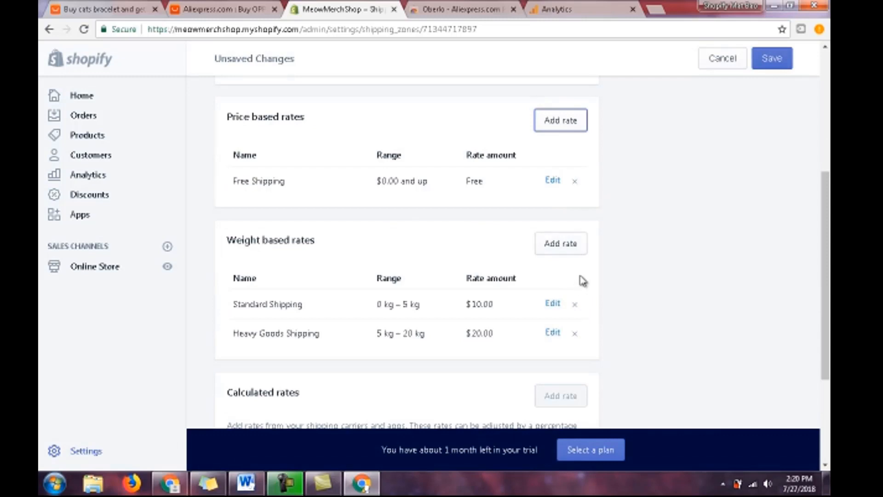
{"action": "left_click", "coordinate": [578, 307]}
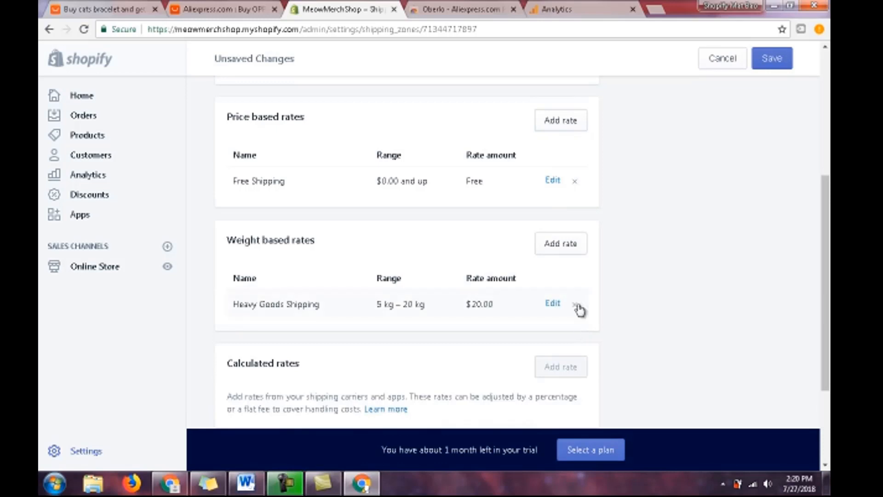
{"action": "left_click", "coordinate": [577, 308]}
- Start a new weight based rate with both the minimum and maximum order weight set to 1 kg
{"action": "left_click", "coordinate": [561, 244]}
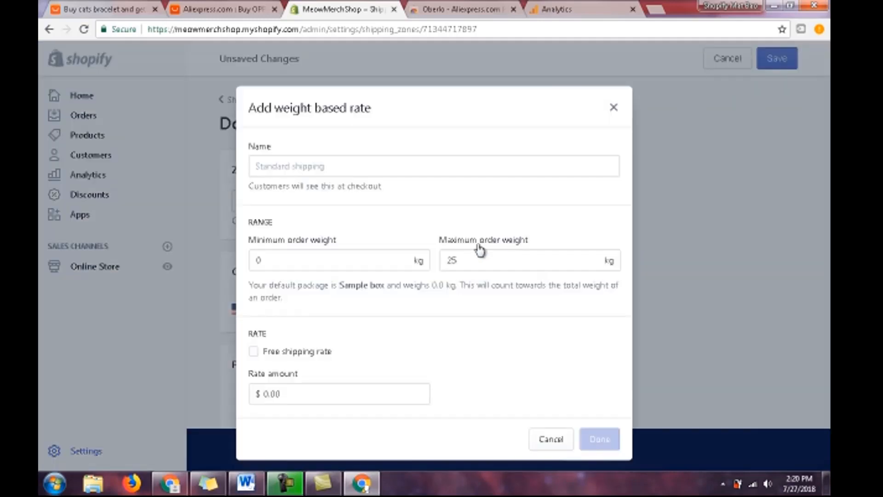
{"action": "left_click", "coordinate": [321, 263]}
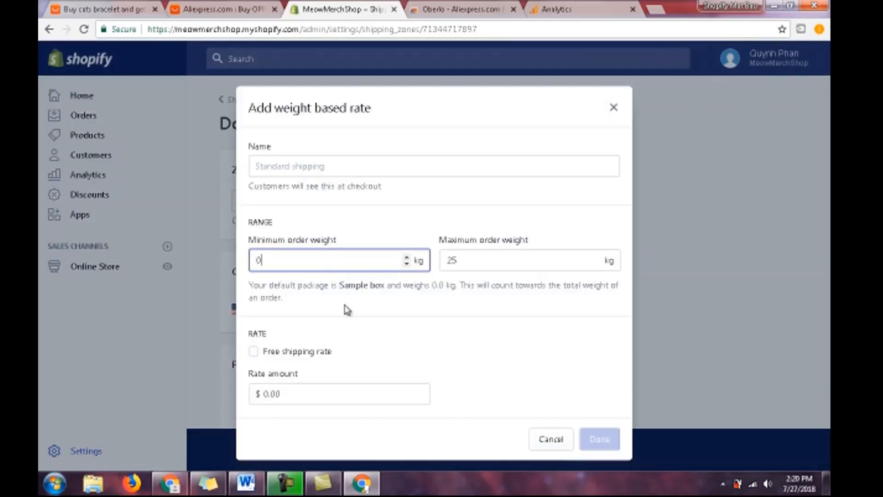
{"action": "key", "text": "BackSpace"}
{"action": "type", "text": "1"}
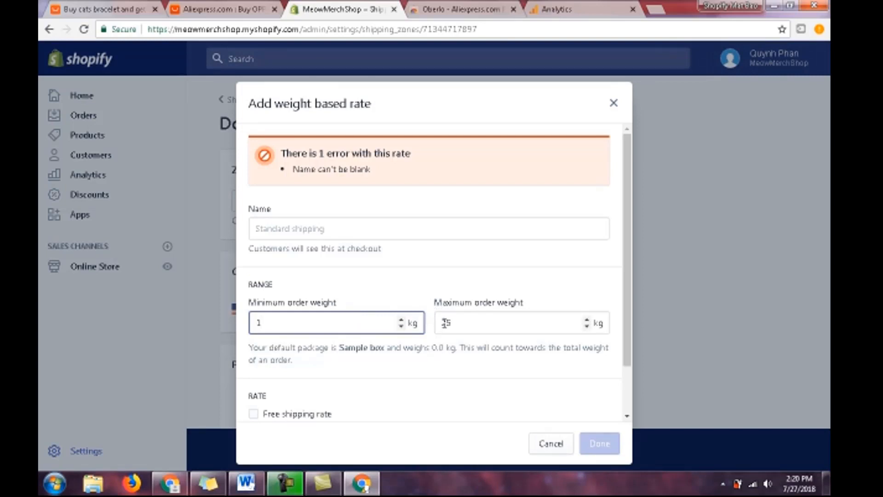
{"action": "left_click", "coordinate": [467, 326]}
{"action": "key", "text": "BackSpace"}
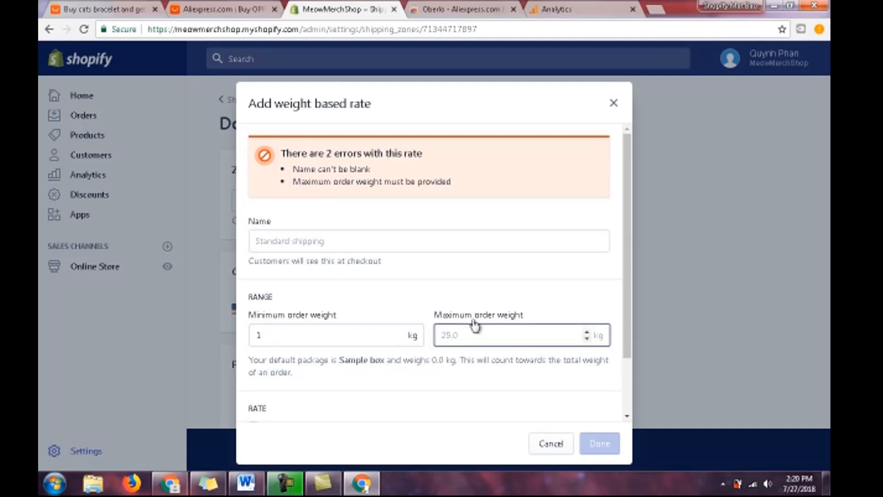
{"action": "type", "text": "1"}
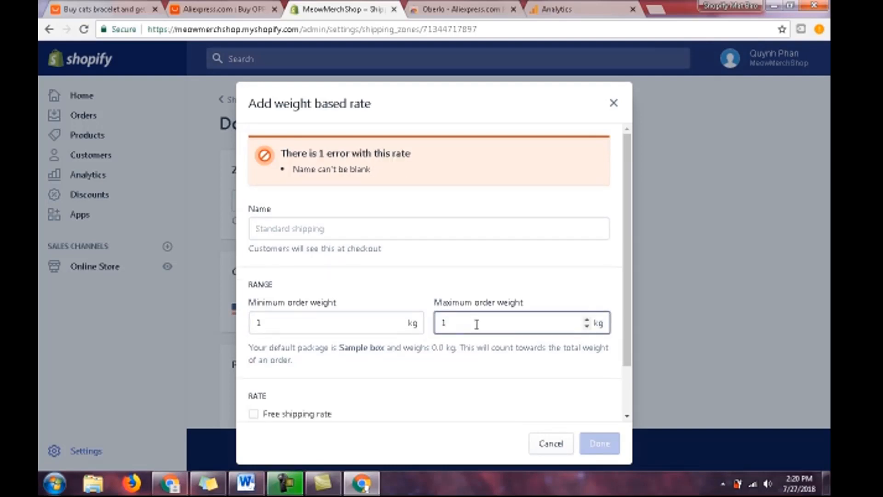
- Name the new weight based rate Free Shipping, enable its free shipping rate and add it to the zone
{"action": "left_click", "coordinate": [382, 233]}
{"action": "type", "text": "Fre"}
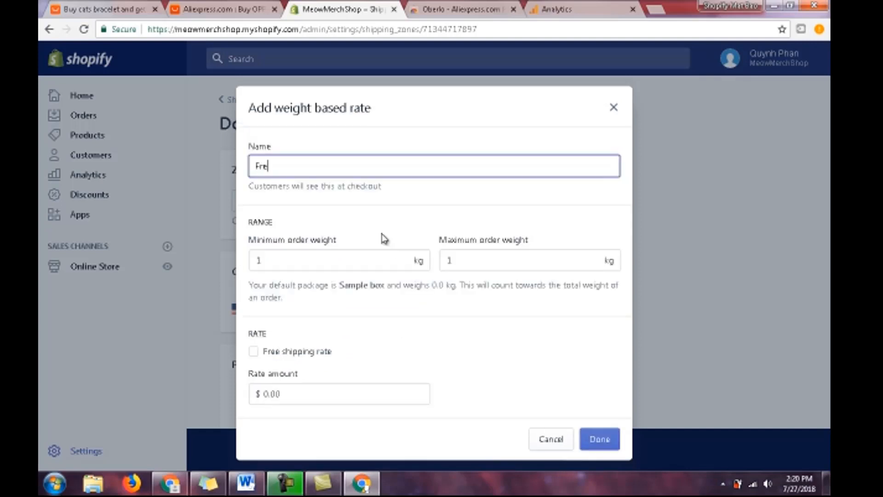
{"action": "type", "text": "e Shipping"}
{"action": "left_click", "coordinate": [254, 352]}
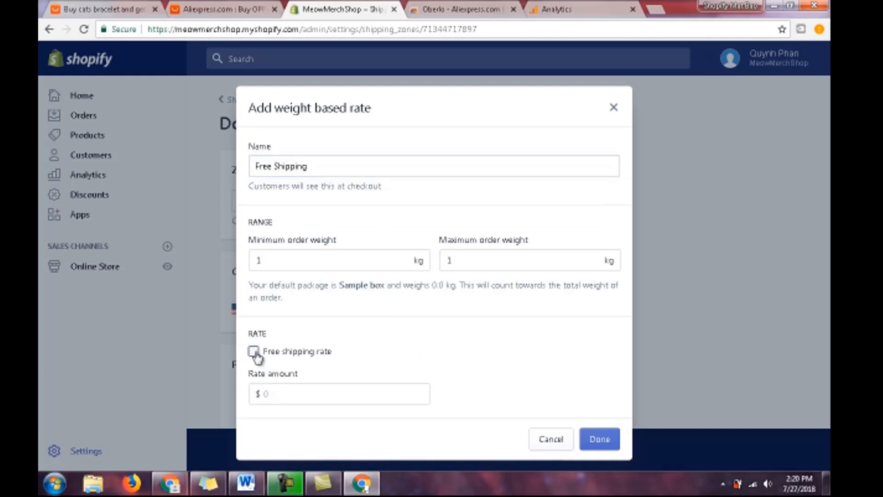
{"action": "left_click", "coordinate": [598, 440]}
- Save the shipping zone changes and return to the settings overview
{"action": "scroll", "coordinate": [607, 297], "scroll_direction": "down", "scroll_amount": 3}
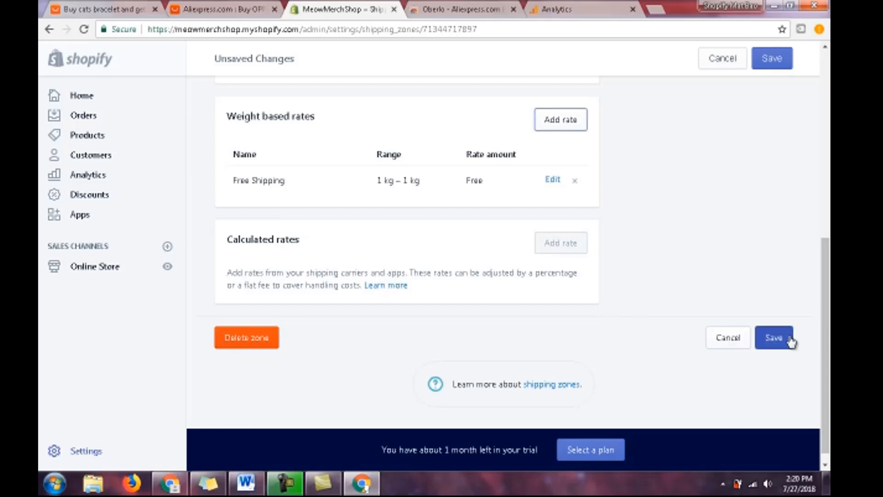
{"action": "left_click", "coordinate": [775, 337]}
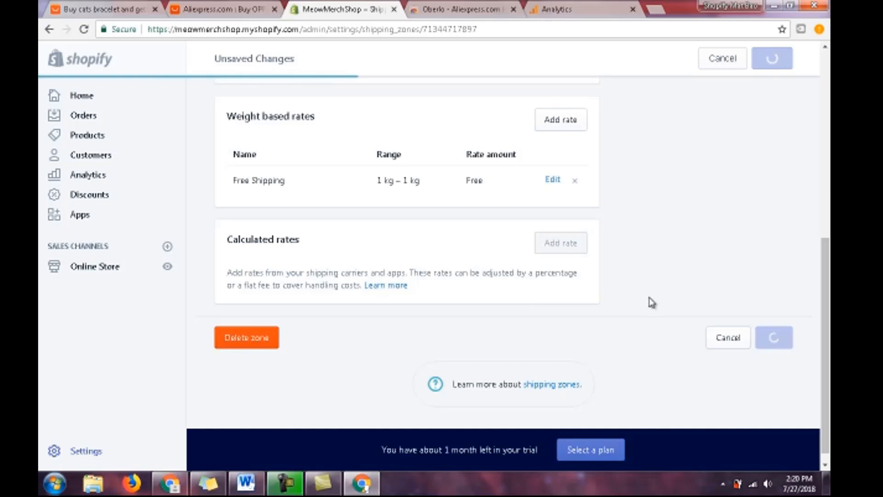
{"action": "scroll", "coordinate": [651, 304], "scroll_direction": "up", "scroll_amount": 3}
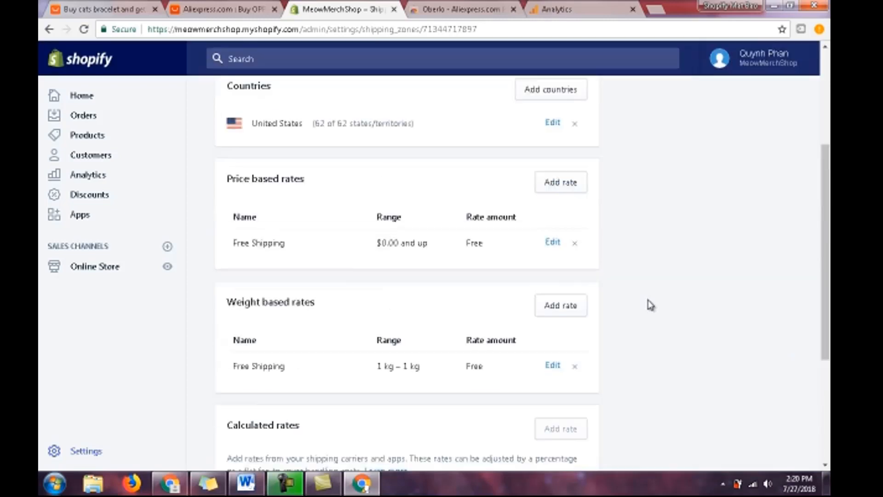
{"action": "scroll", "coordinate": [652, 304], "scroll_direction": "up", "scroll_amount": 3}
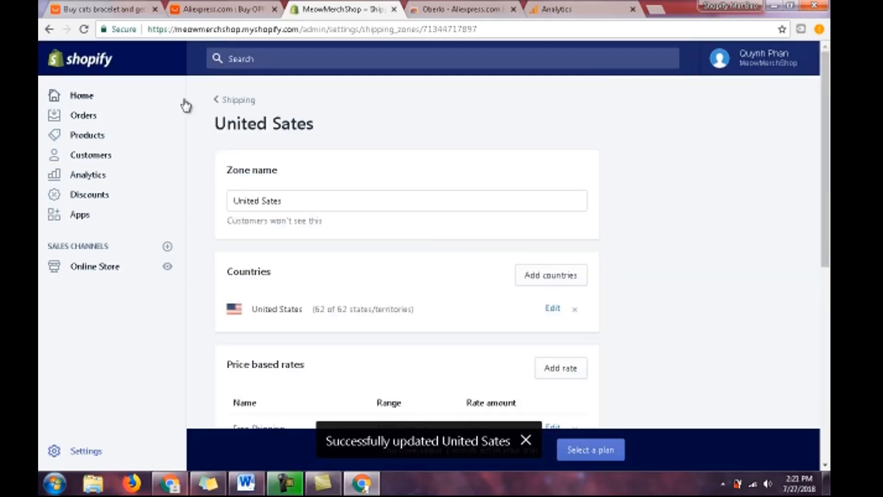
{"action": "left_click", "coordinate": [238, 99]}
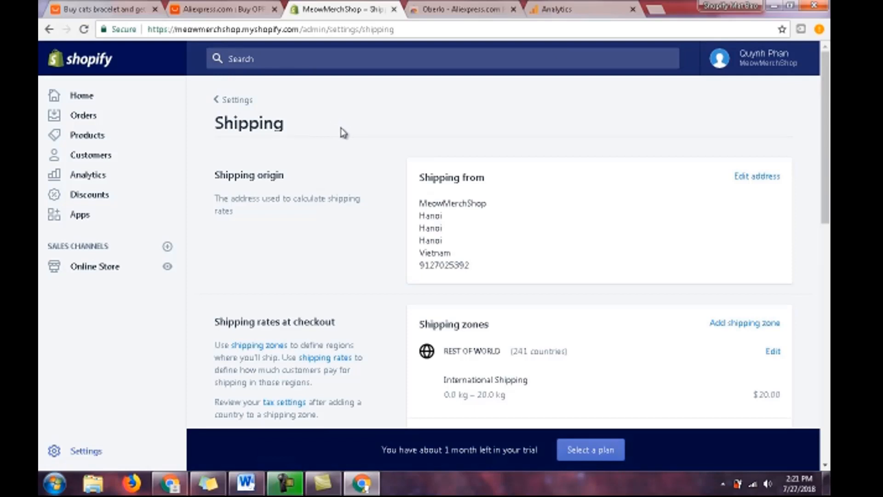
{"action": "left_click", "coordinate": [229, 100]}
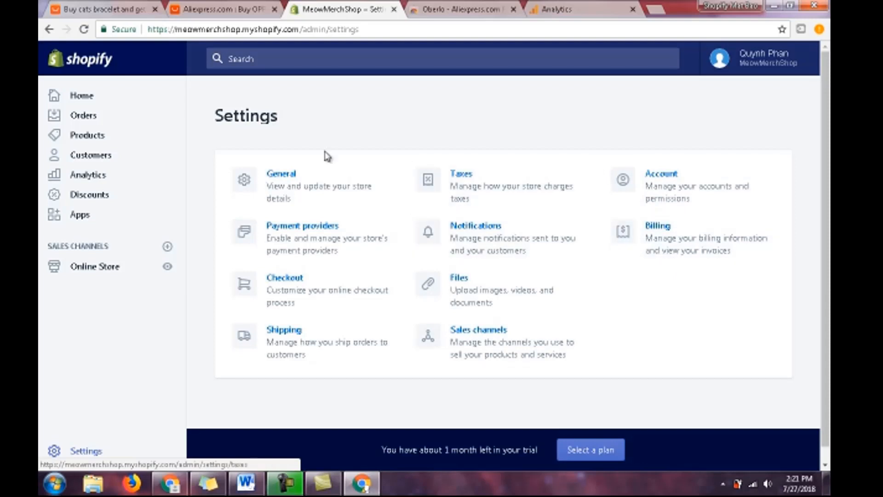
- Visit the Shopify App Store from the store's apps and search for "mail chimp"
{"action": "left_click", "coordinate": [88, 215]}
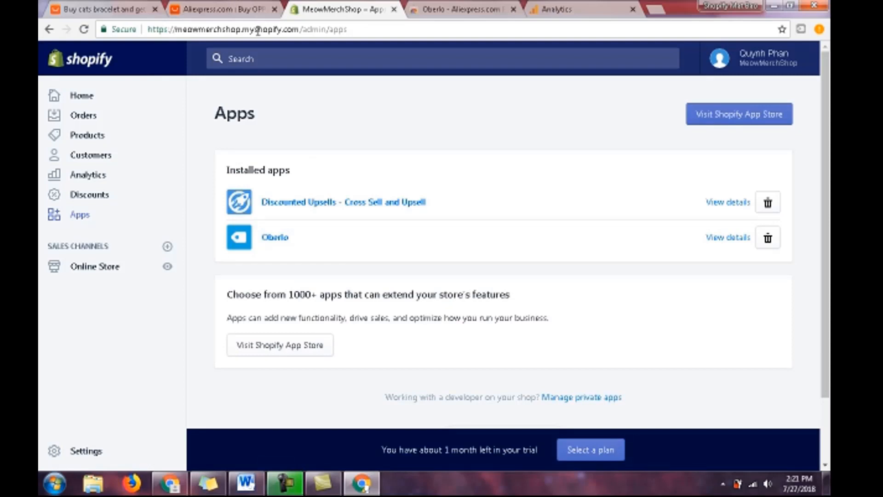
{"action": "left_click", "coordinate": [728, 117]}
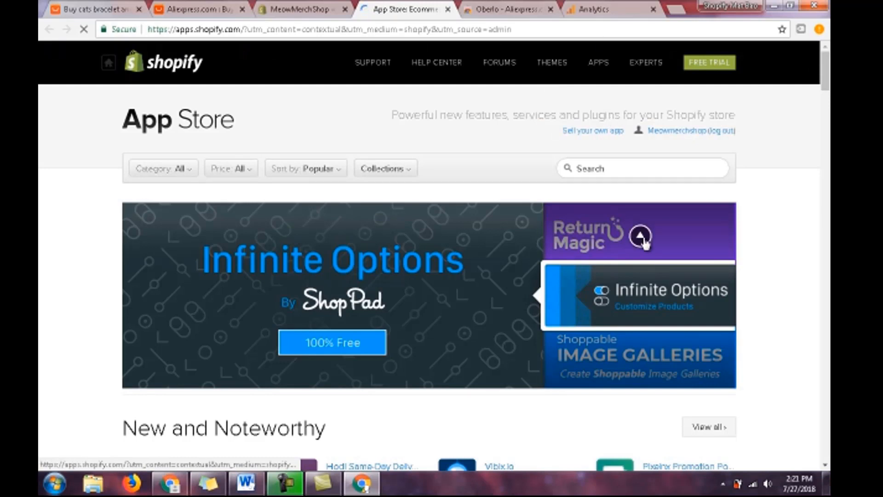
{"action": "left_click", "coordinate": [617, 167]}
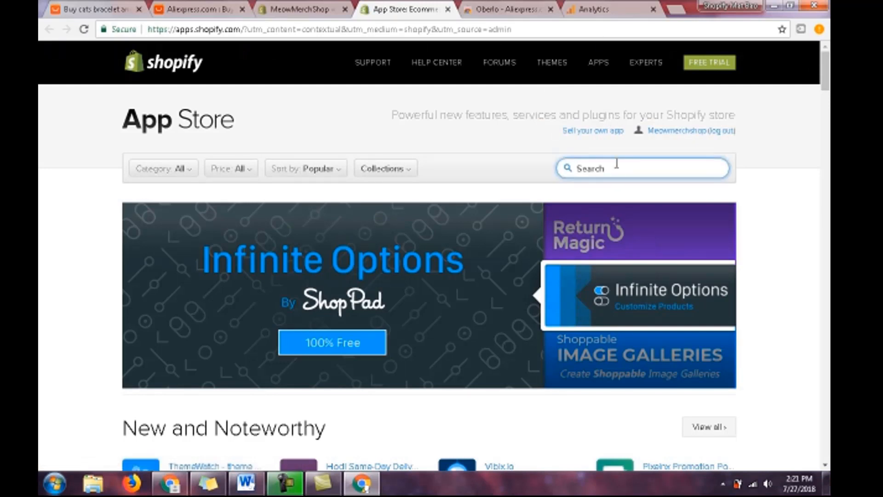
{"action": "type", "text": "mail"}
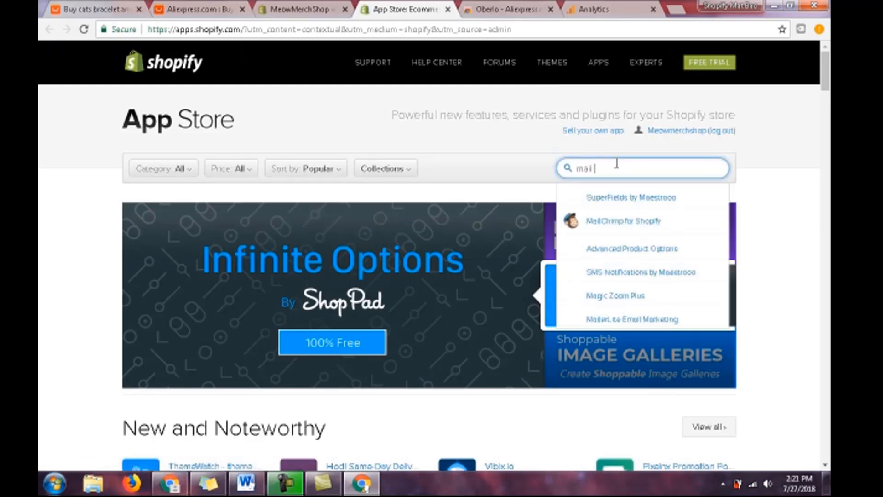
{"action": "type", "text": " chimp"}
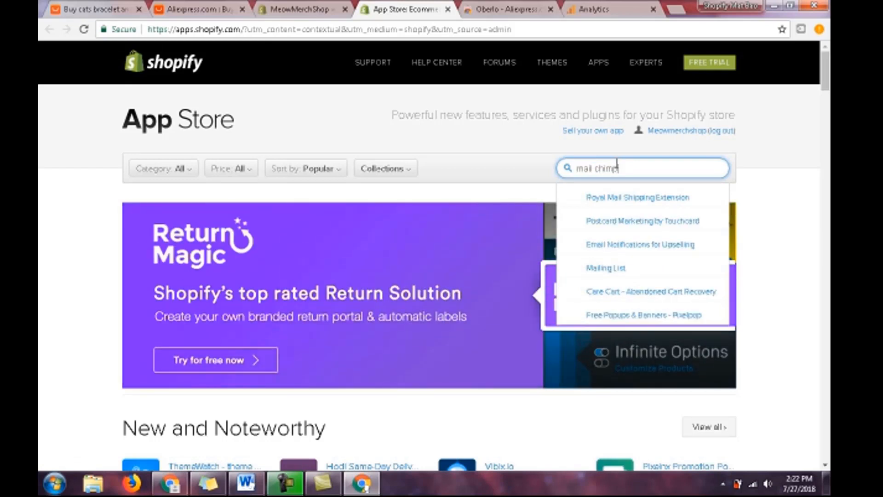
{"action": "key", "text": "Return"}
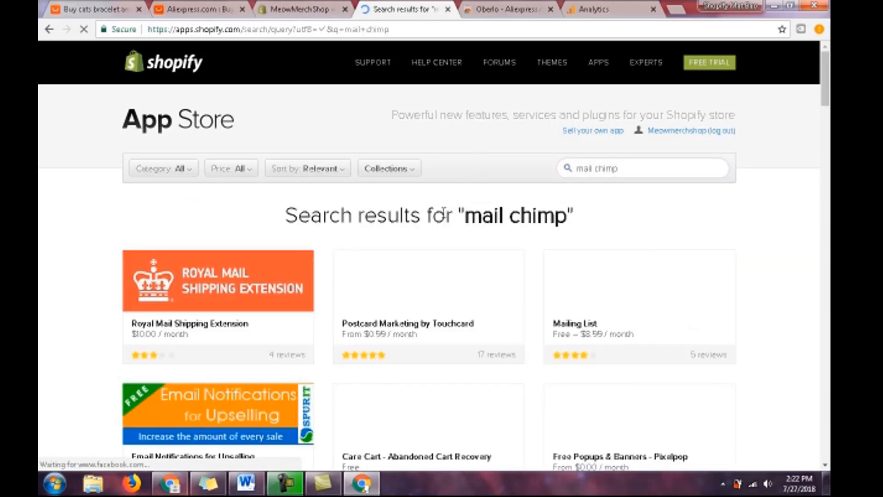
{"action": "scroll", "coordinate": [443, 219], "scroll_direction": "down", "scroll_amount": 8}
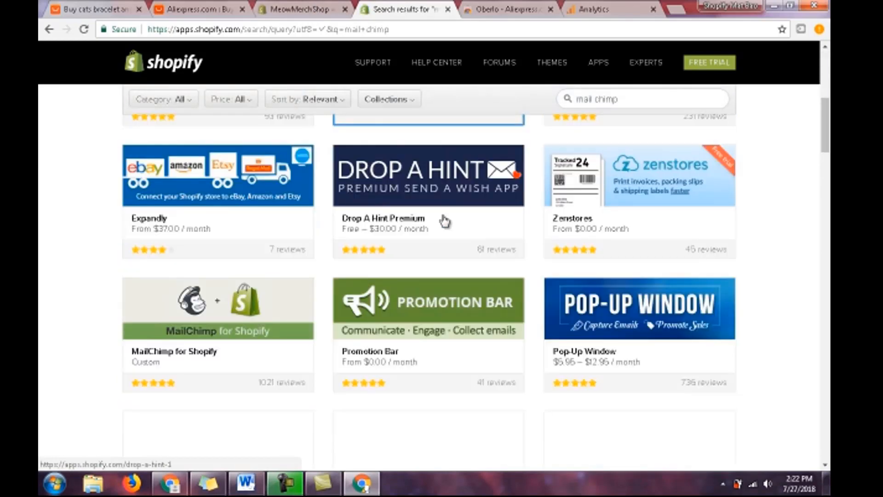